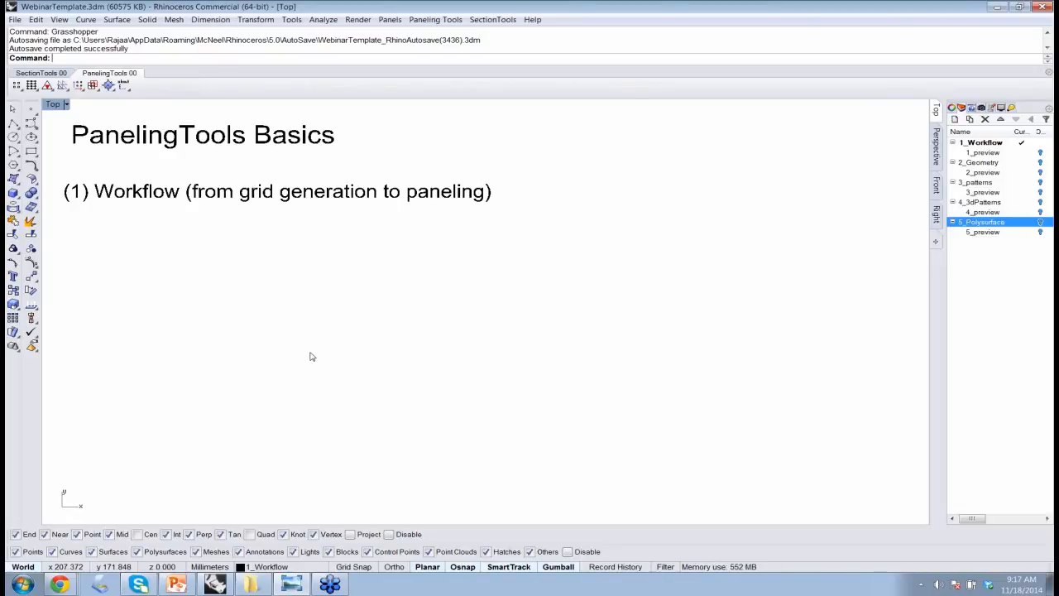
Step: Start an Array paneling grid with its base point in the lower area below the Workflow heading
{"action": "left_click", "coordinate": [443, 23]}
{"action": "mouse_move", "coordinate": [462, 36]}
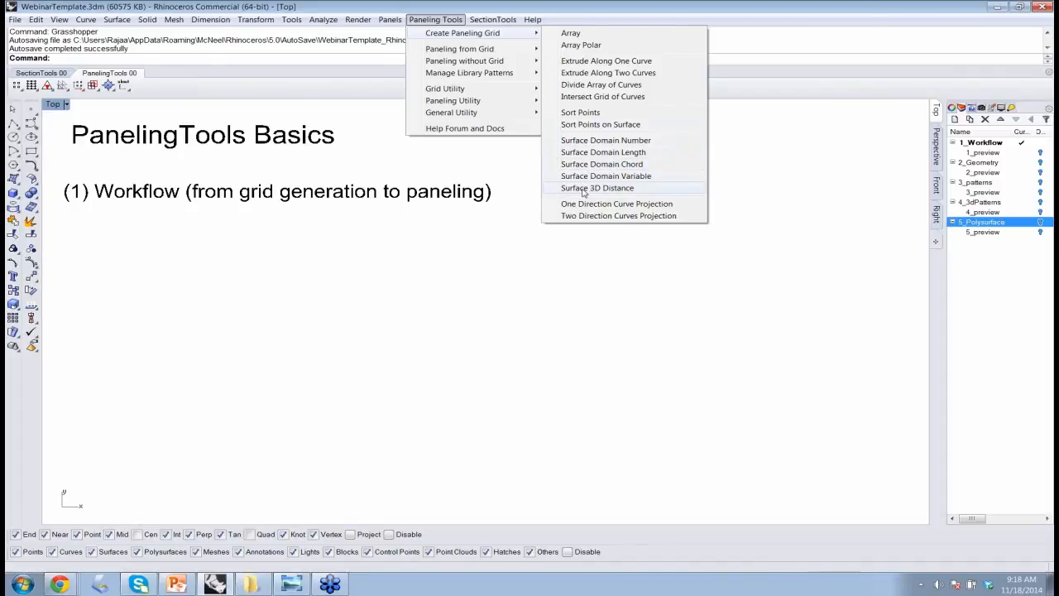
{"action": "left_click", "coordinate": [574, 38]}
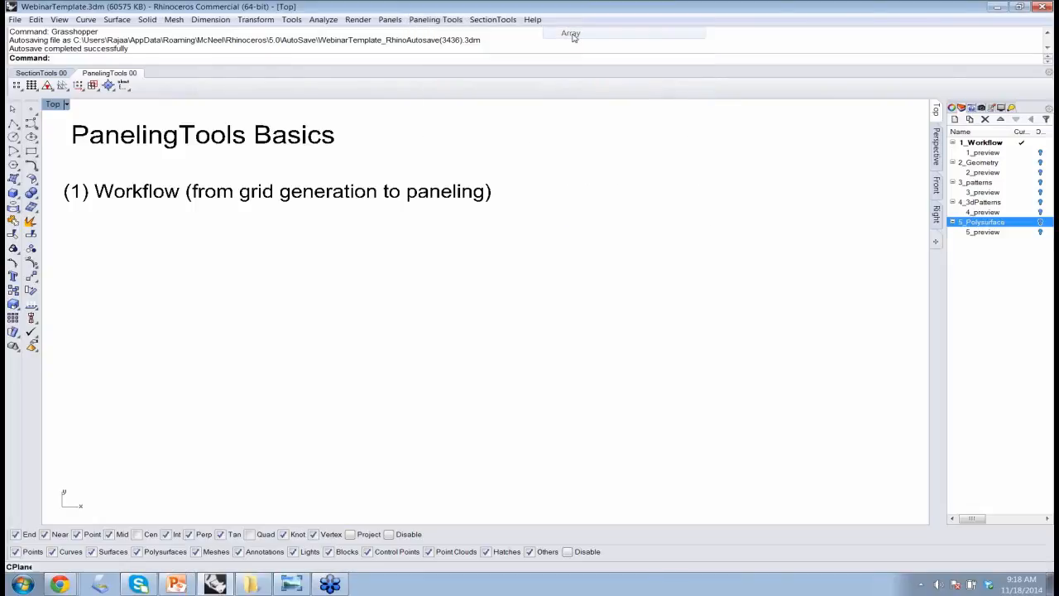
{"action": "left_click", "coordinate": [138, 412]}
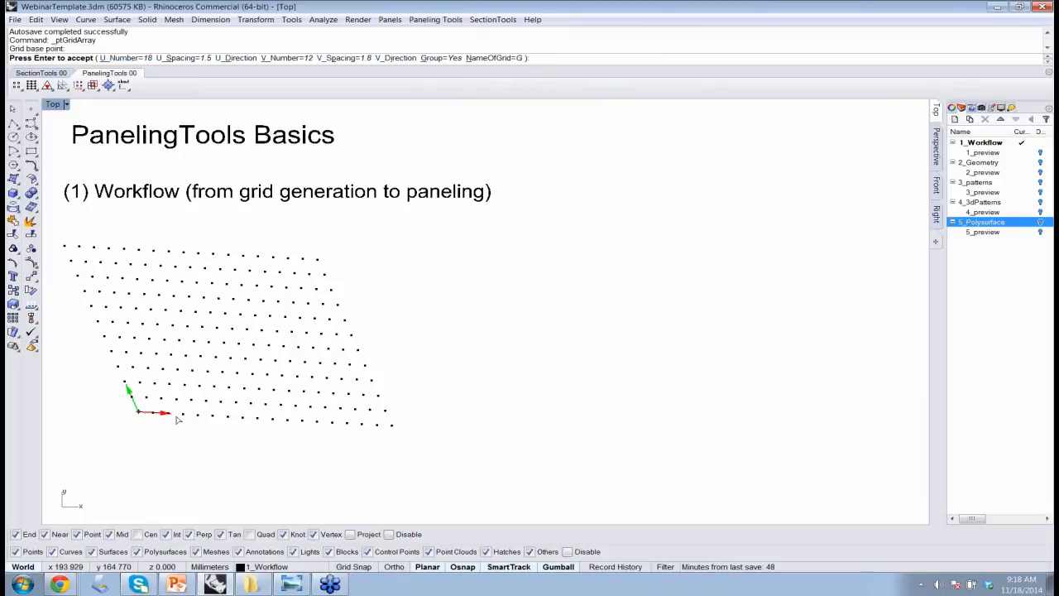
Step: Set the grid's U number to 10
{"action": "left_click", "coordinate": [142, 60]}
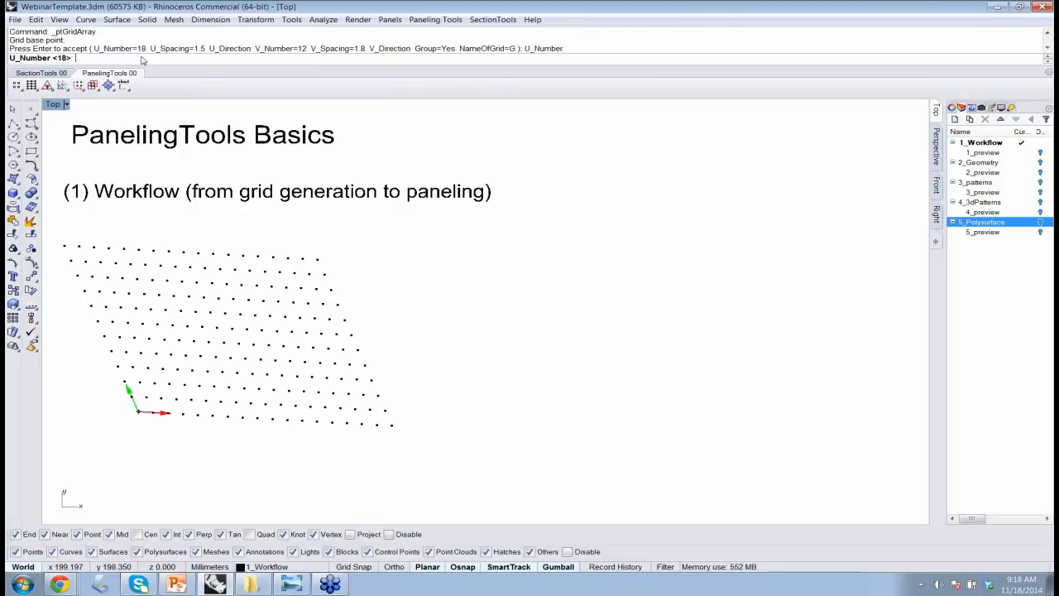
{"action": "type", "text": "10"}
{"action": "key", "text": "Return"}
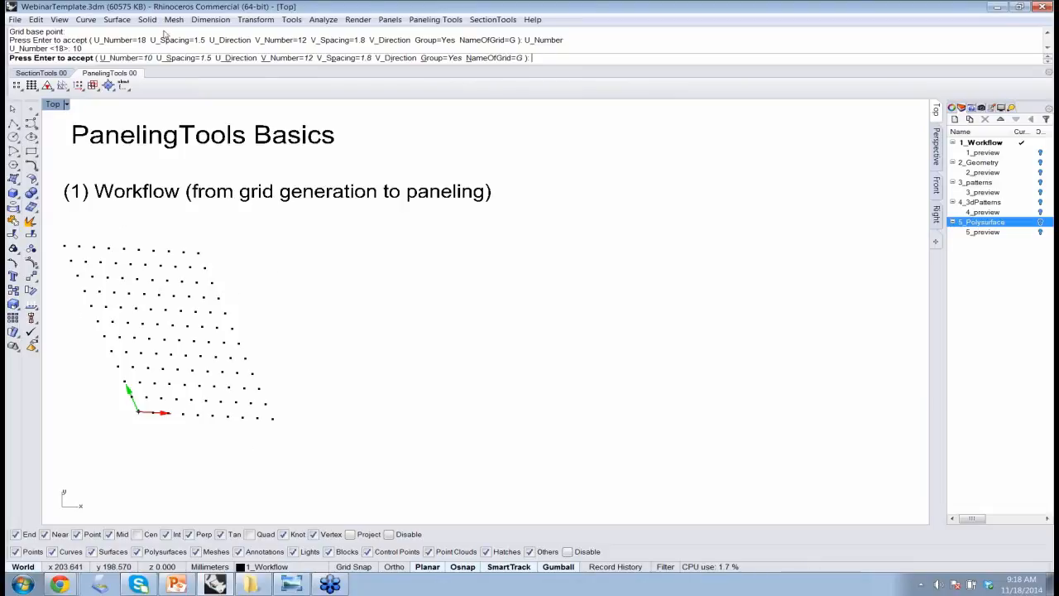
Step: Set the grid's U number to 12 and its U spacing to 2
{"action": "left_click", "coordinate": [140, 60]}
{"action": "type", "text": "12"}
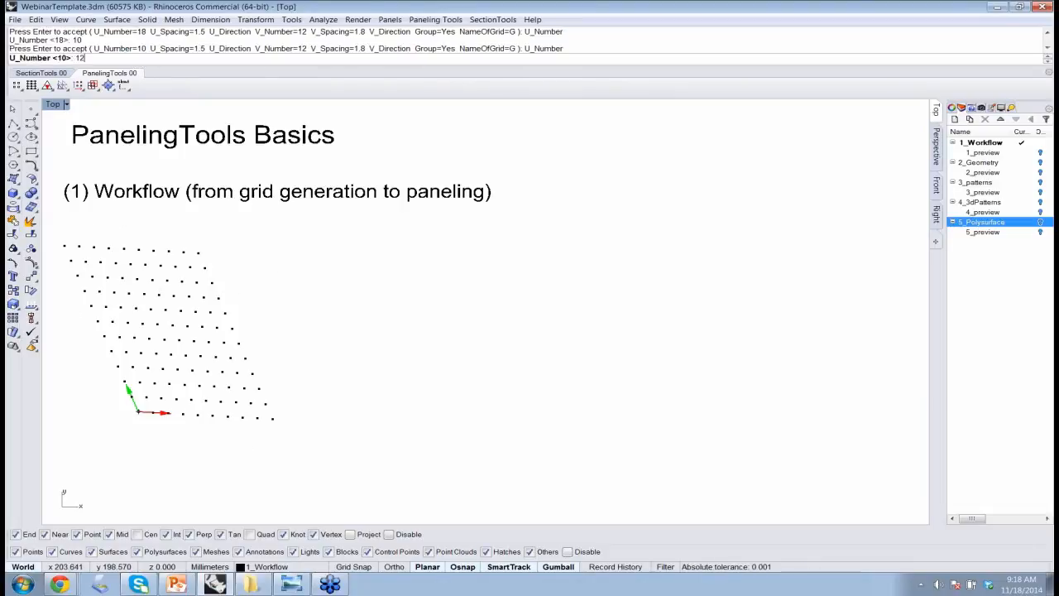
{"action": "key", "text": "Return"}
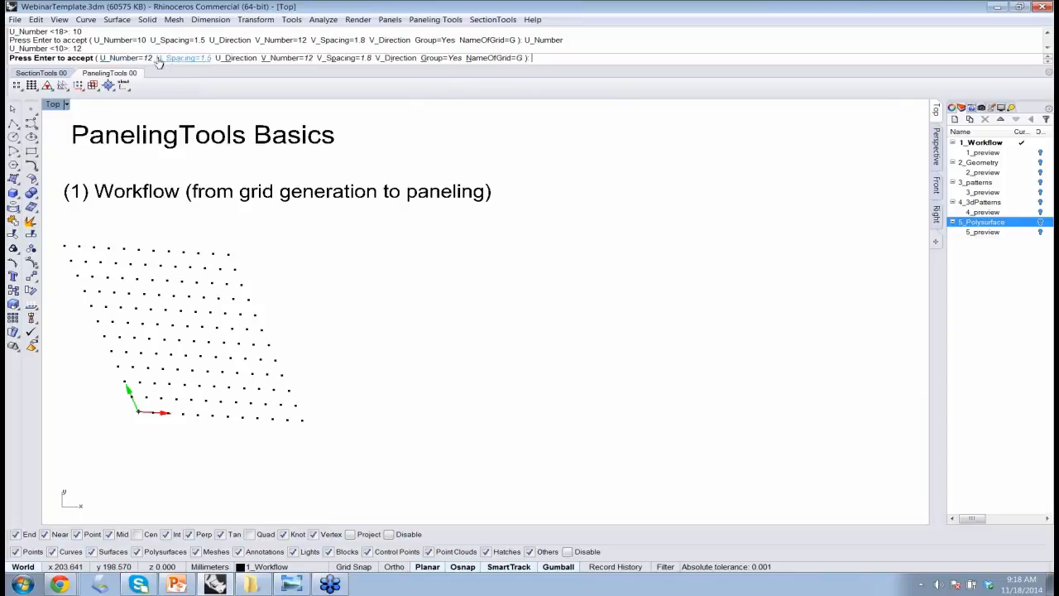
{"action": "left_click", "coordinate": [176, 60]}
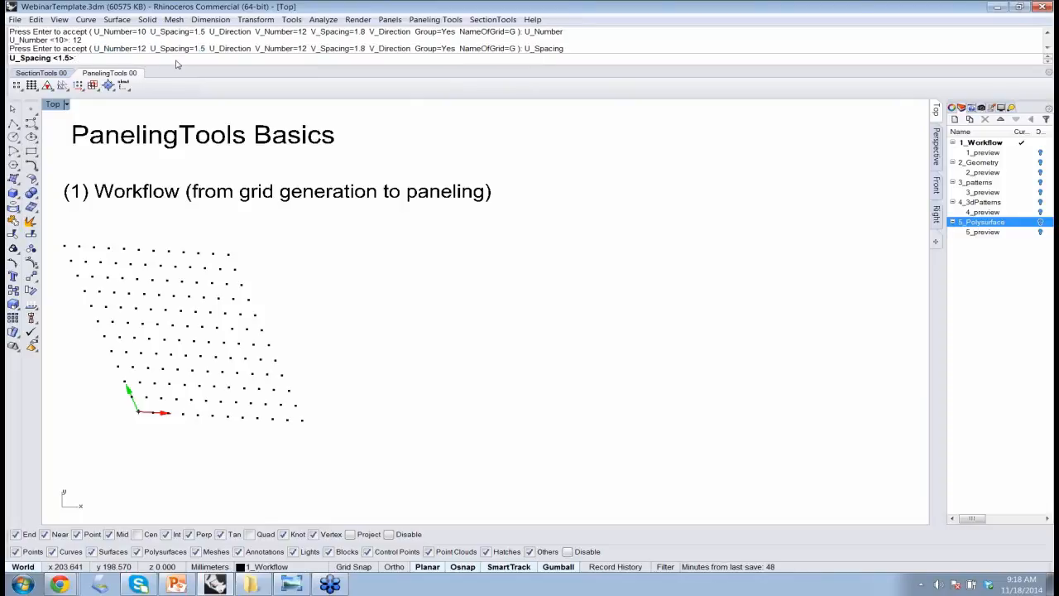
{"action": "type", "text": "2"}
{"action": "key", "text": "Return"}
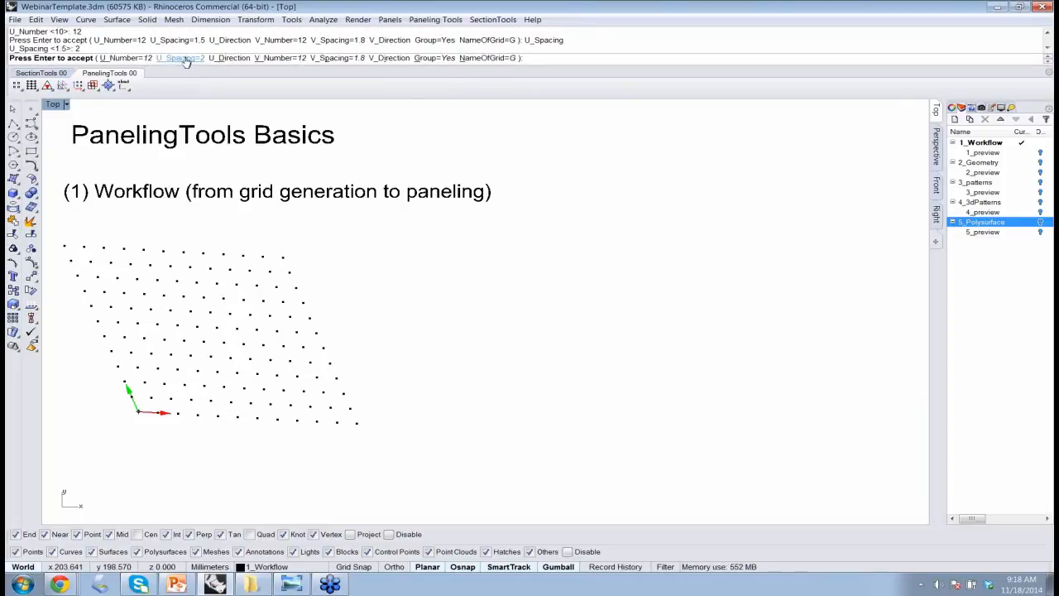
Step: Set the grid's V number to 10
{"action": "left_click", "coordinate": [277, 58]}
{"action": "type", "text": "1"}
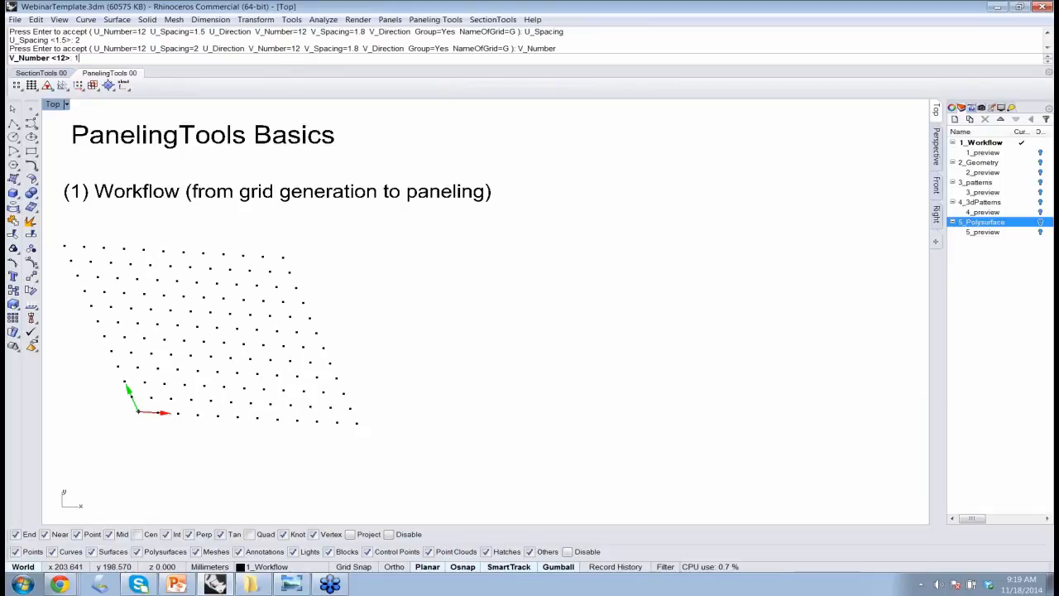
{"action": "type", "text": "0"}
{"action": "key", "text": "Return"}
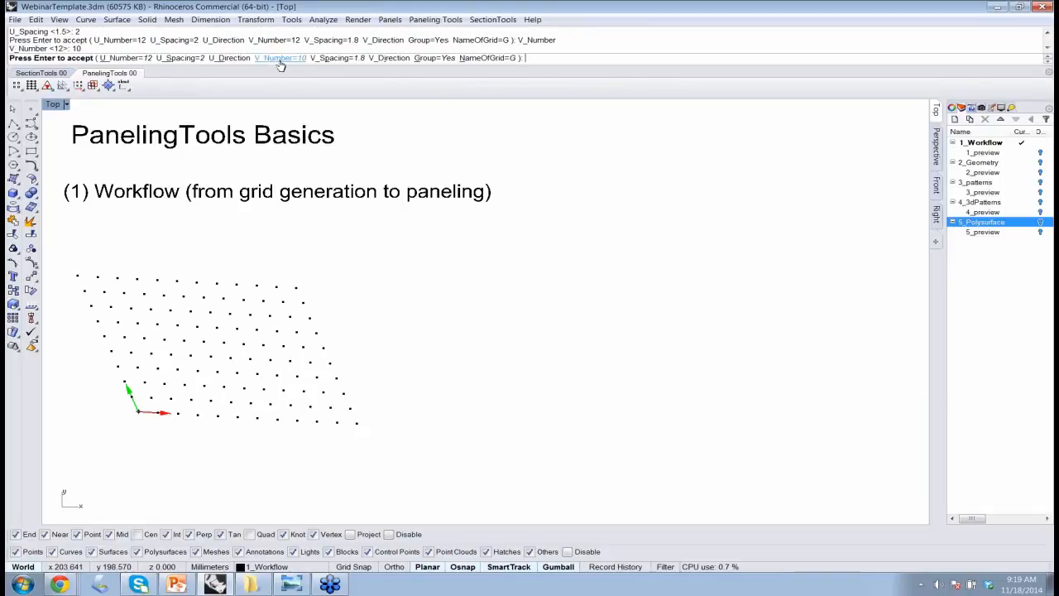
Step: Redefine the grid's V direction as vertical and U direction as horizontal from the base point, and create the grid
{"action": "left_click", "coordinate": [376, 57]}
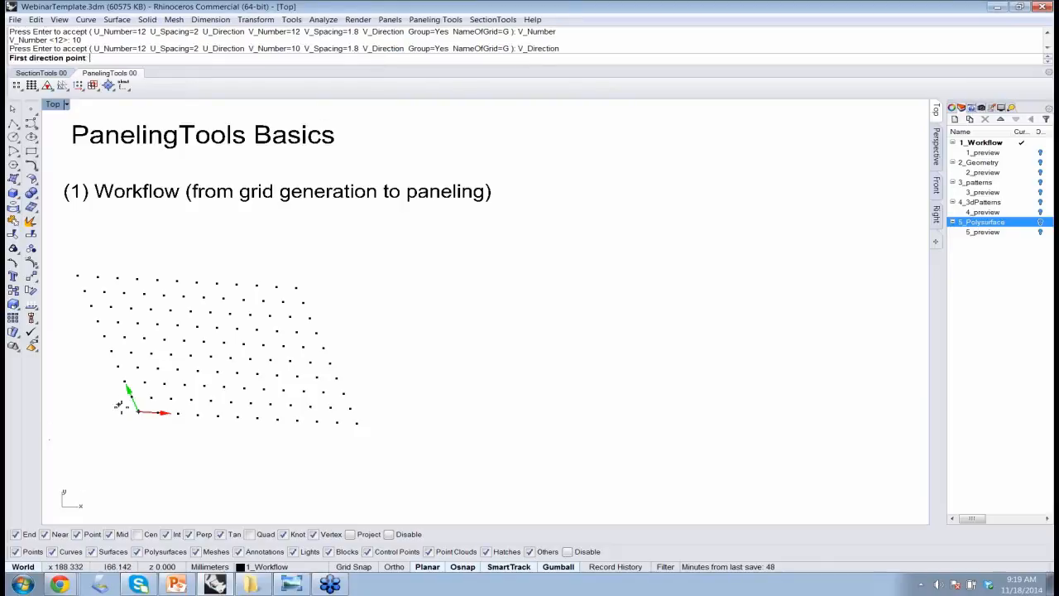
{"action": "left_click", "coordinate": [135, 411]}
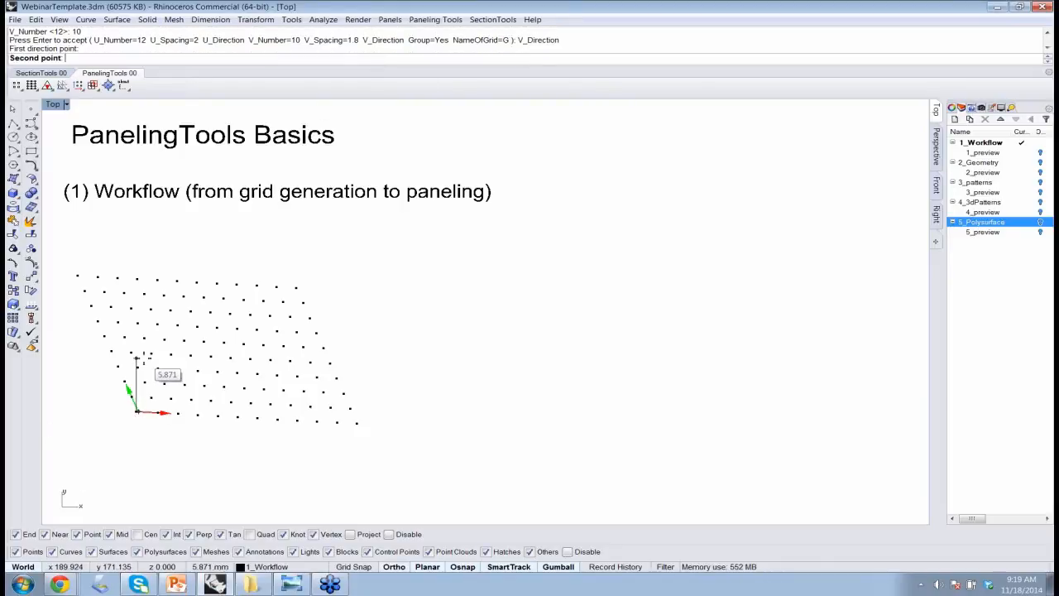
{"action": "left_click", "coordinate": [141, 368]}
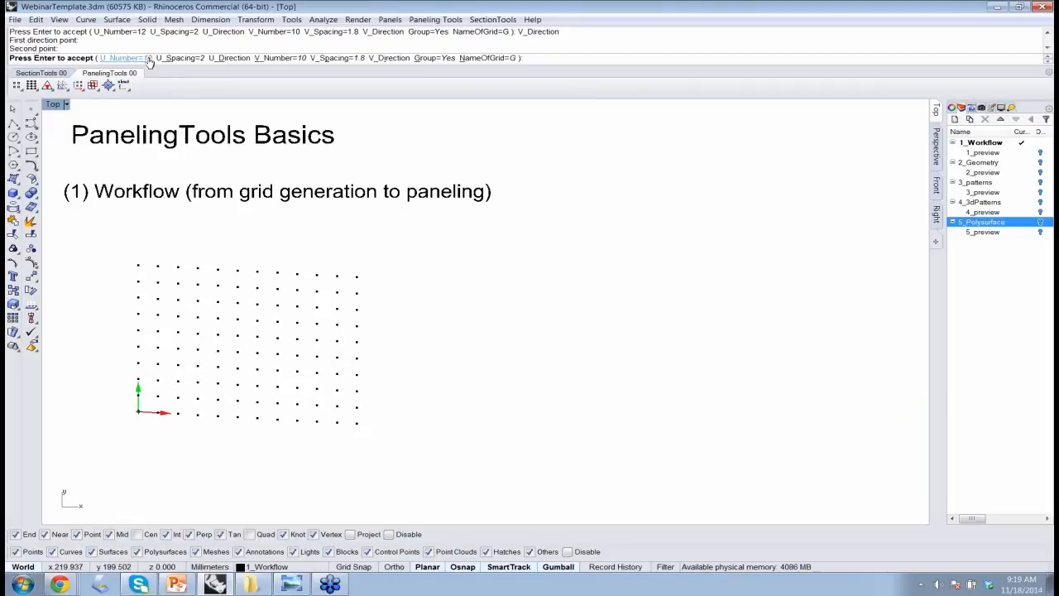
{"action": "left_click", "coordinate": [228, 58]}
{"action": "left_click", "coordinate": [138, 412]}
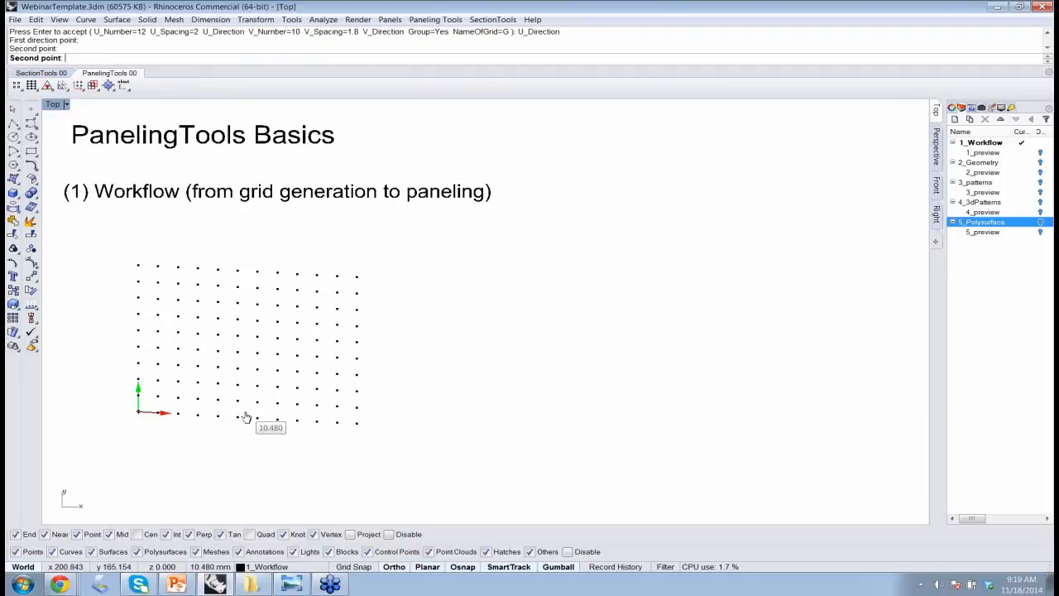
{"action": "left_click", "coordinate": [246, 417]}
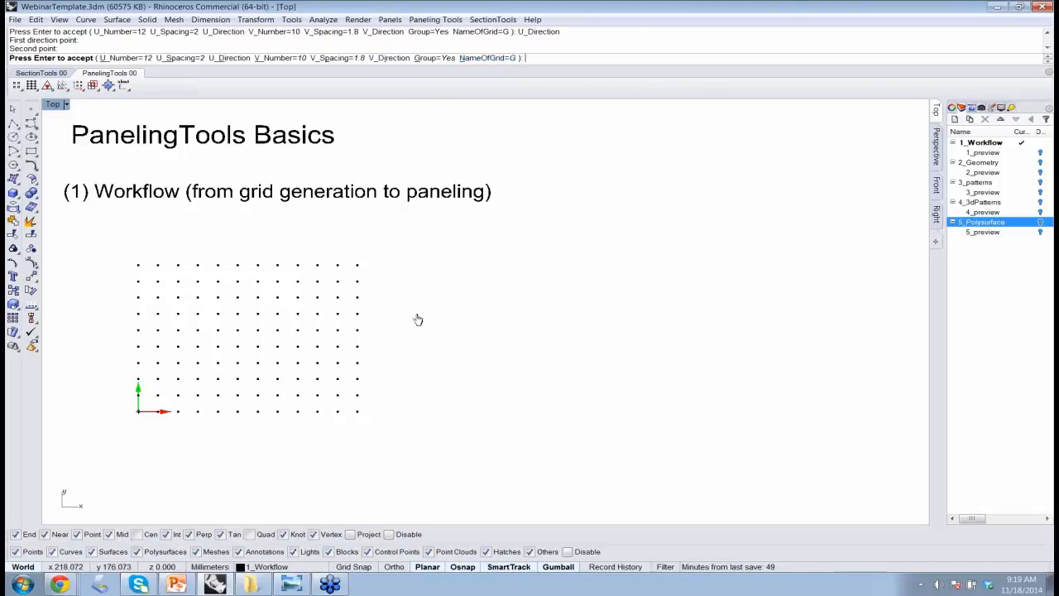
{"action": "key", "text": "Return"}
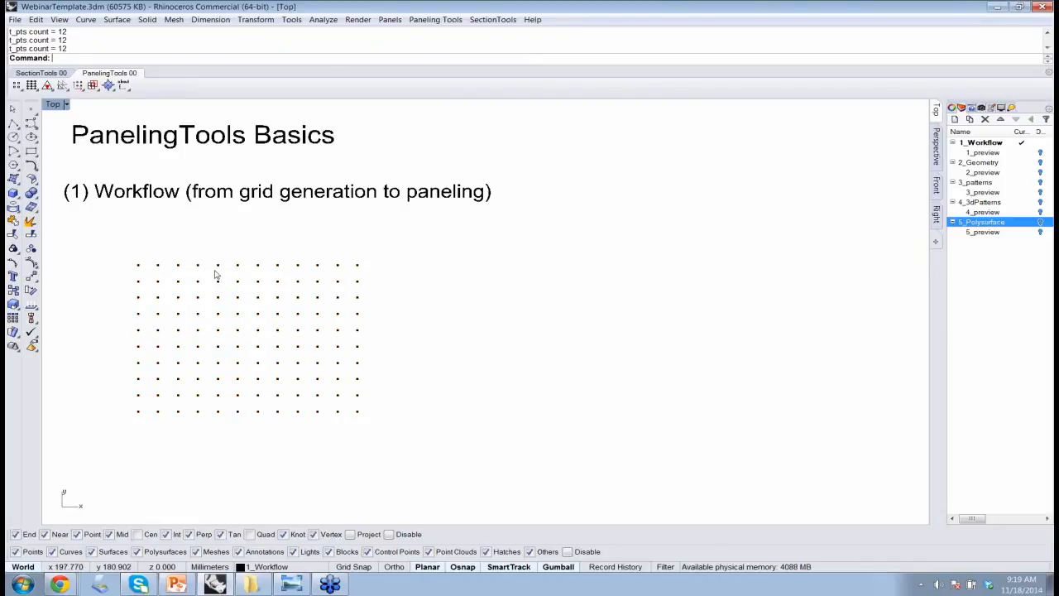
Step: Examine the name in the object properties of the grid's lower-left corner point, with the properties area widened for reading
{"action": "left_click", "coordinate": [138, 412]}
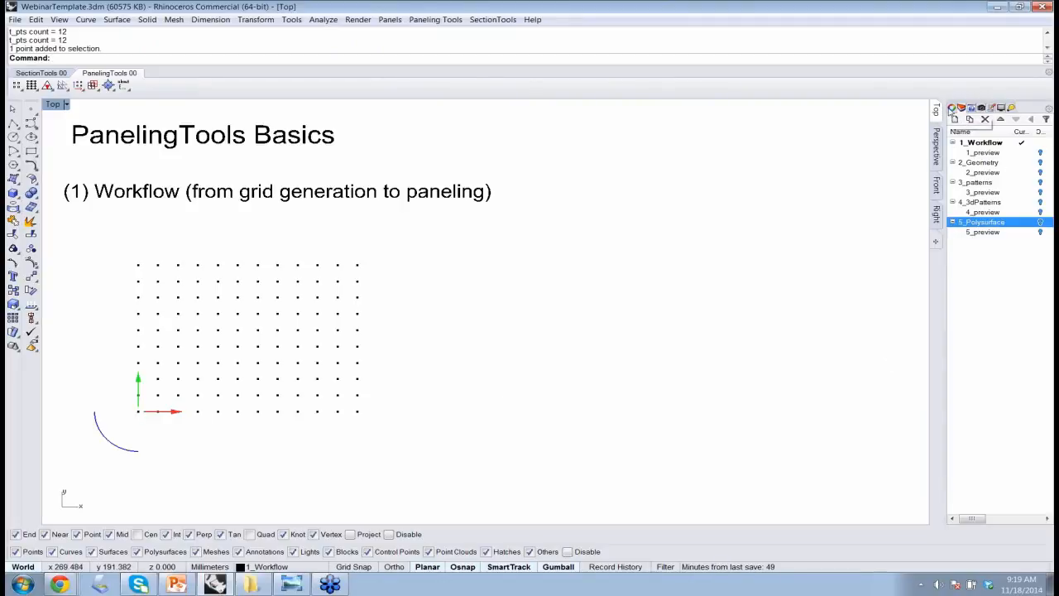
{"action": "left_click", "coordinate": [952, 108]}
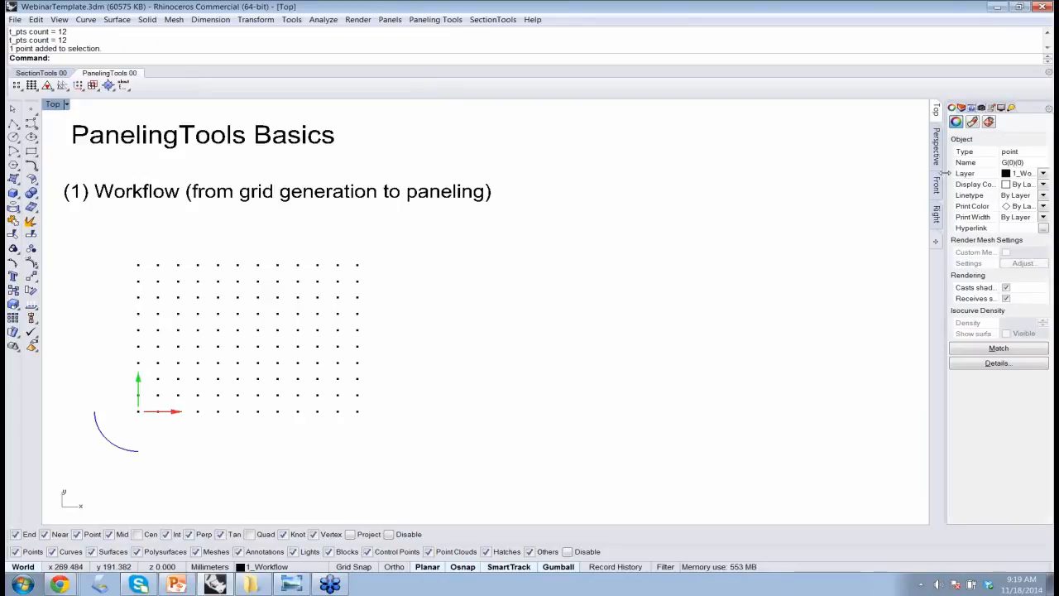
{"action": "left_click_drag", "start_coordinate": [946, 173], "coordinate": [759, 173]}
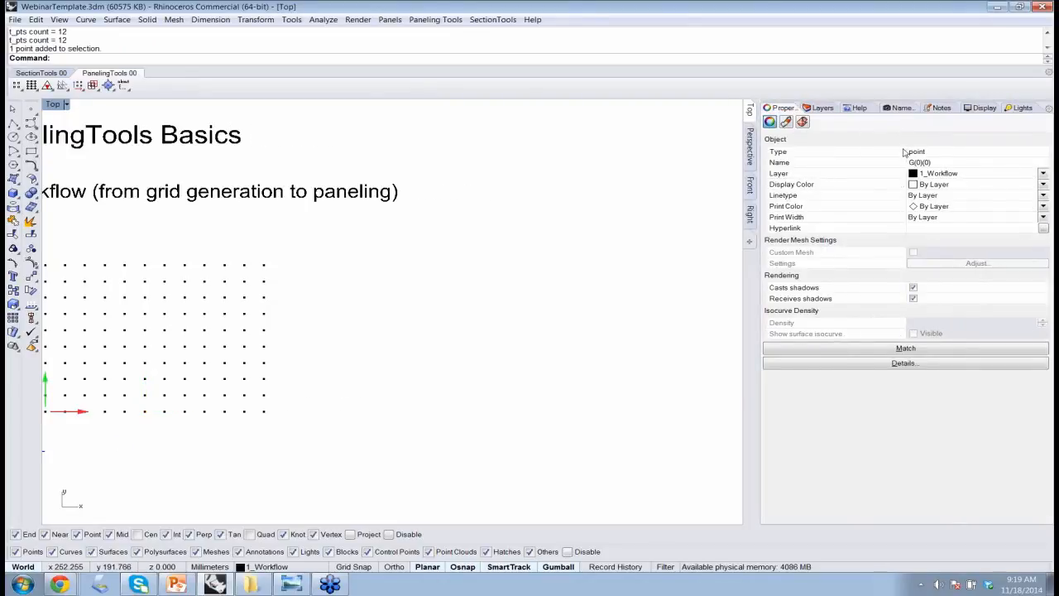
{"action": "left_click_drag", "start_coordinate": [905, 151], "coordinate": [859, 151]}
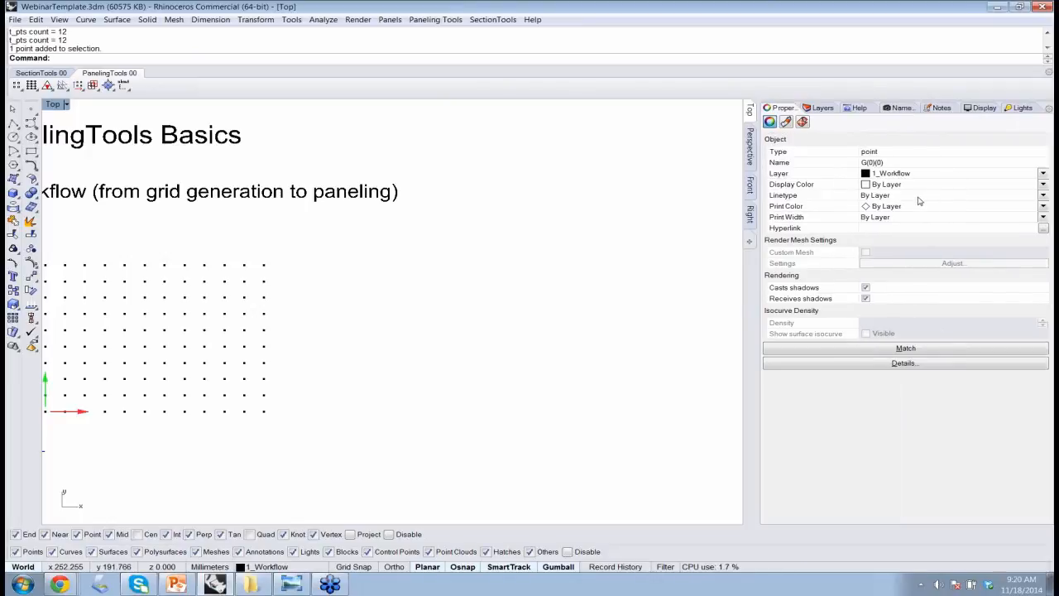
{"action": "right_click_drag", "start_coordinate": [322, 314], "coordinate": [433, 318]}
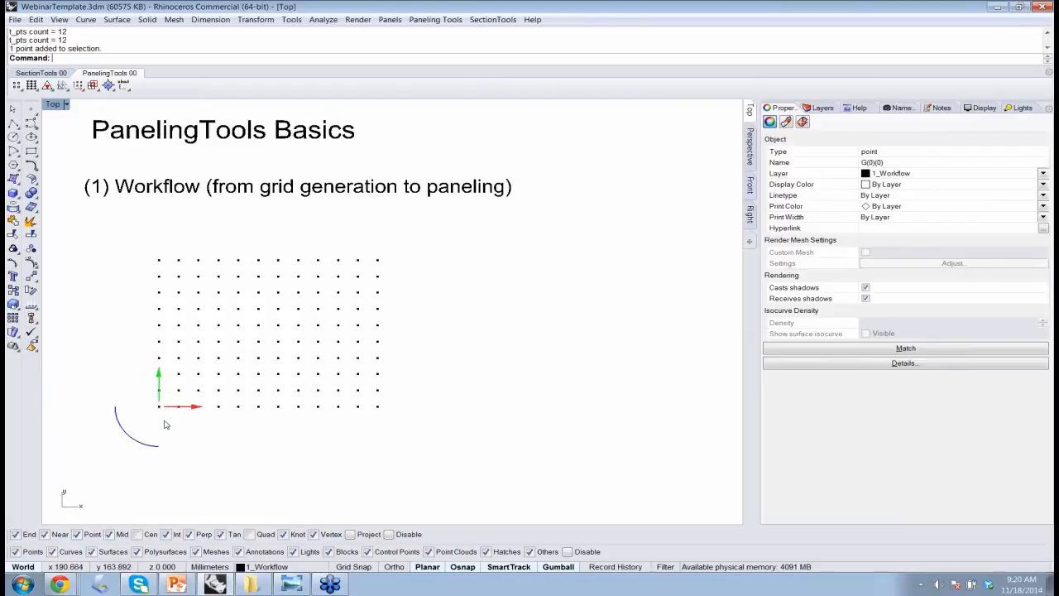
{"action": "left_click", "coordinate": [901, 168]}
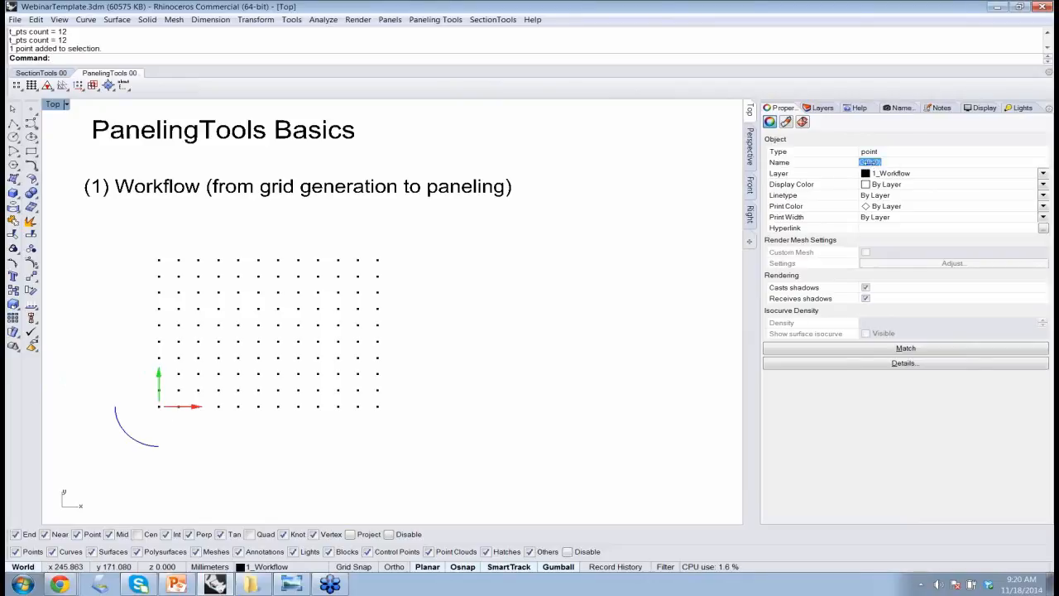
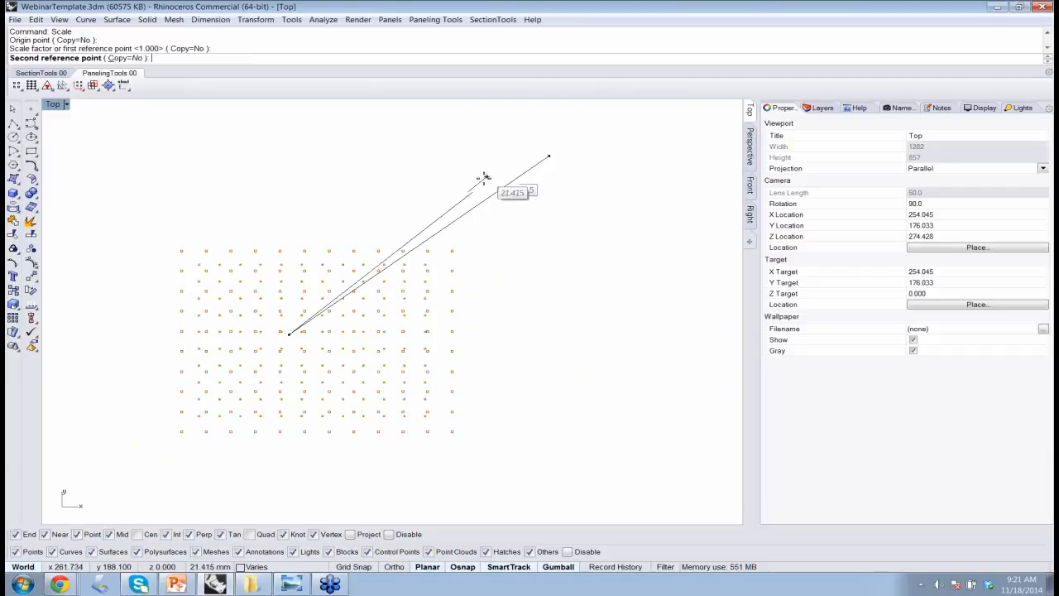
Step: Finish scaling the point grid down and check the name of its lower-left corner point
{"action": "left_click", "coordinate": [476, 183]}
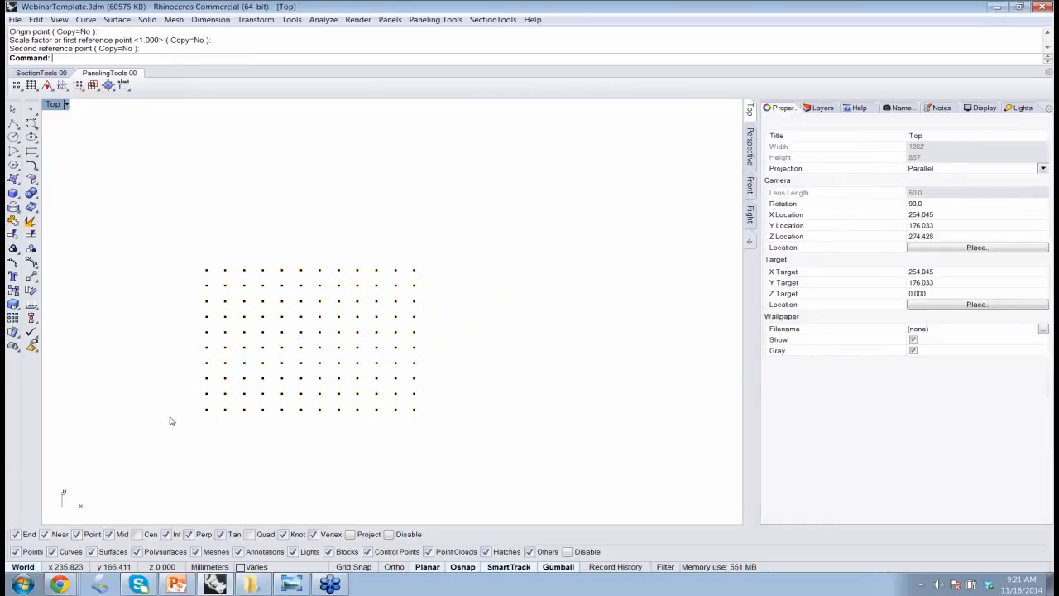
{"action": "left_click", "coordinate": [207, 412]}
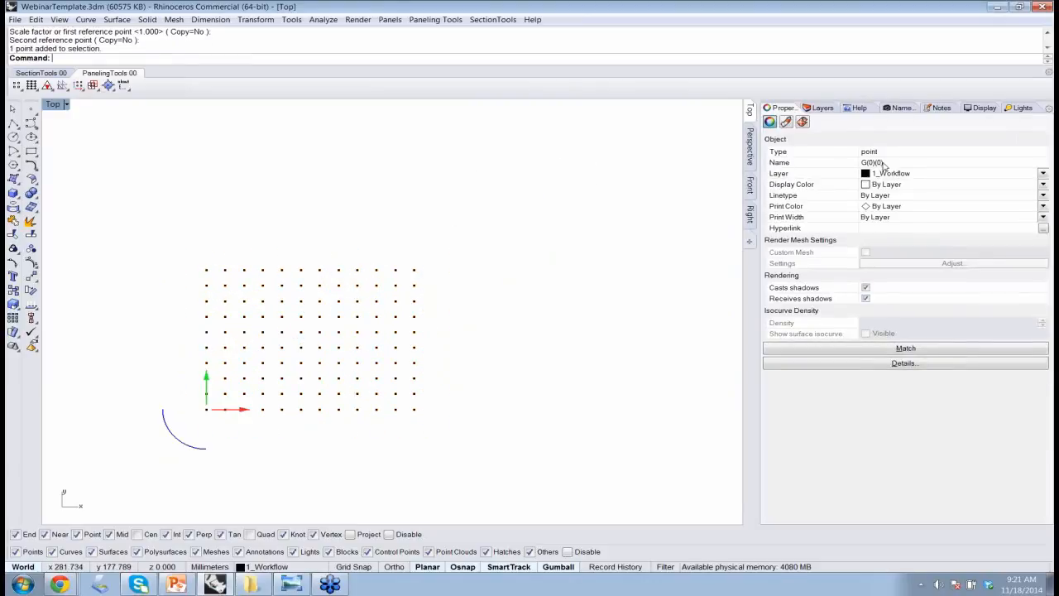
{"action": "left_click", "coordinate": [884, 163]}
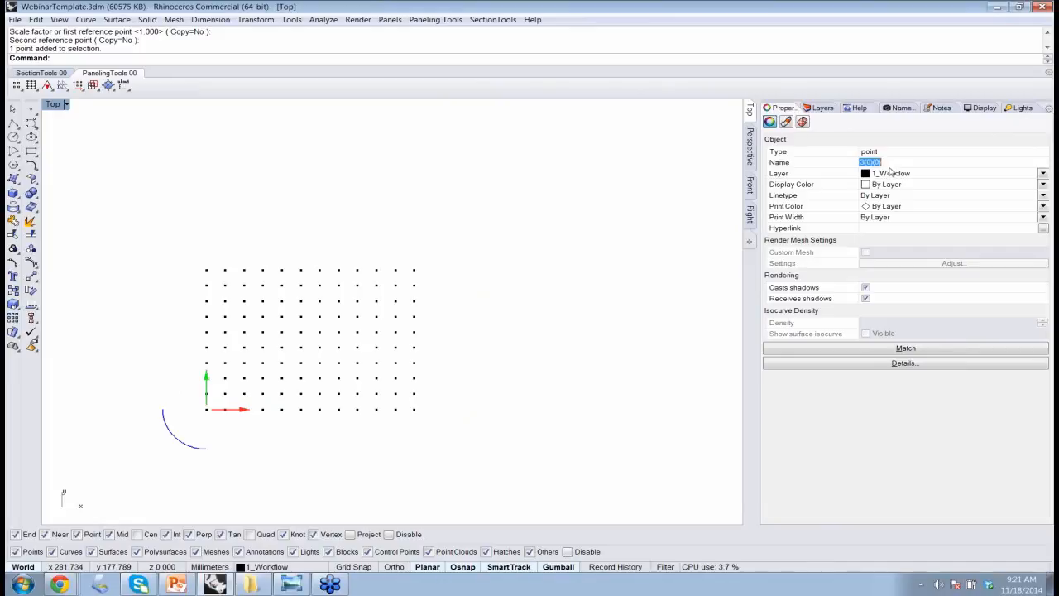
{"action": "left_click", "coordinate": [580, 376]}
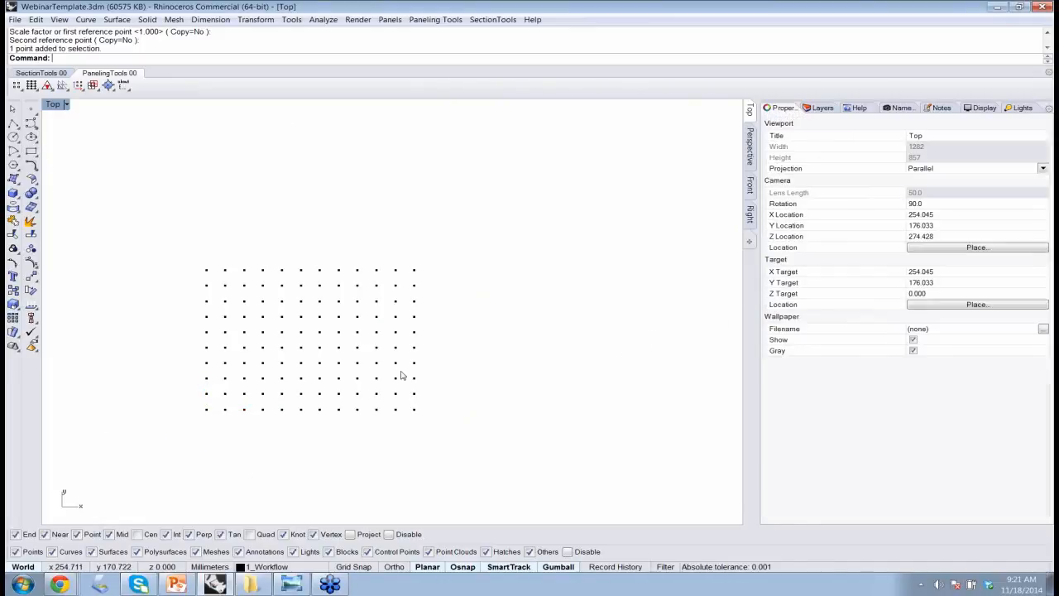
Step: Bend the whole point grid toward the left along a vertical spine through its middle
{"action": "type", "text": "Ben"}
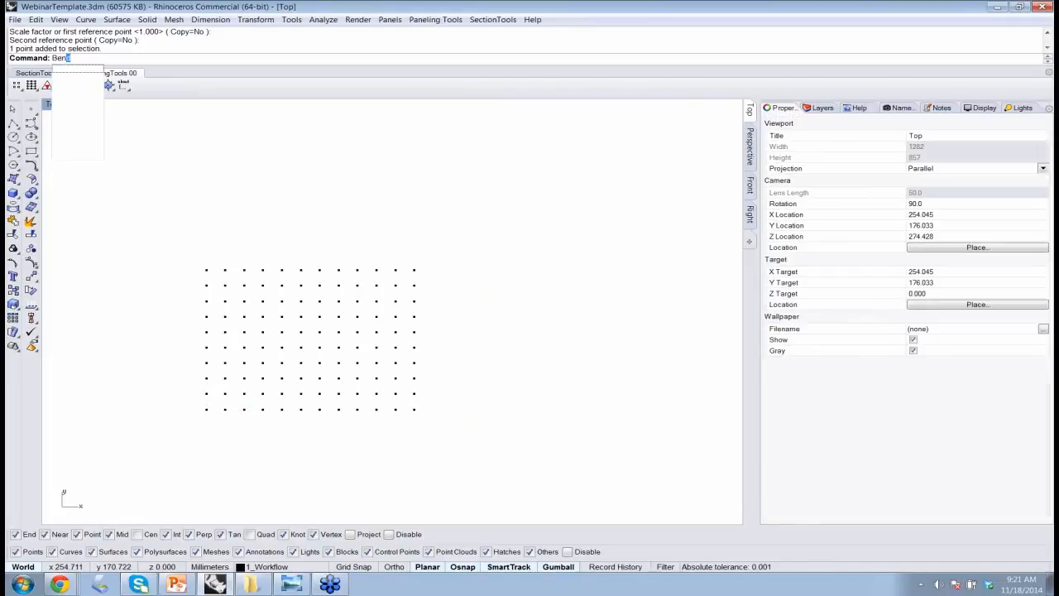
{"action": "key", "text": "Return"}
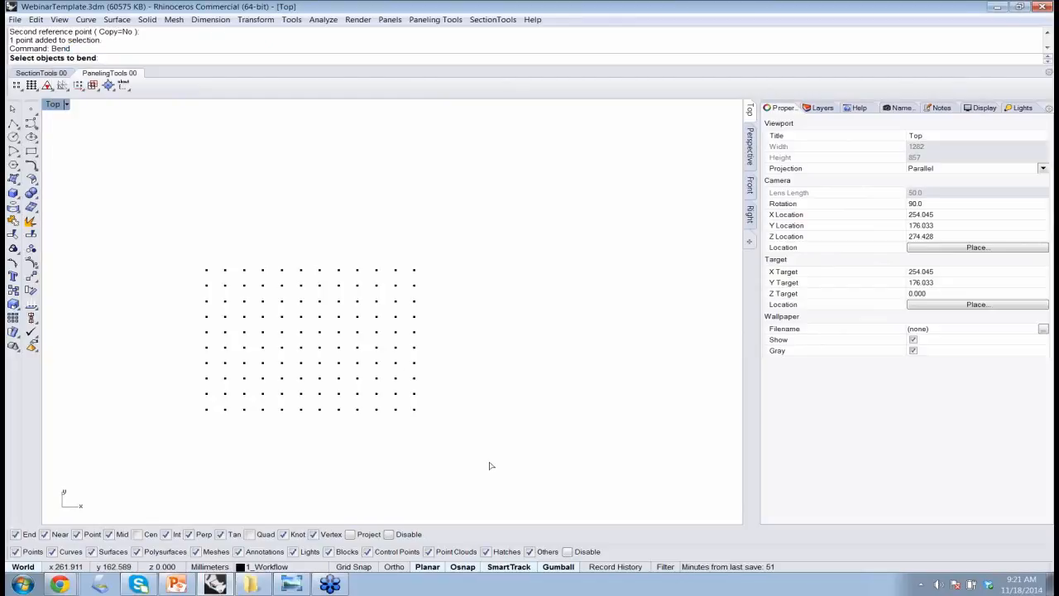
{"action": "left_click_drag", "start_coordinate": [489, 460], "coordinate": [216, 257]}
{"action": "key", "text": "Return"}
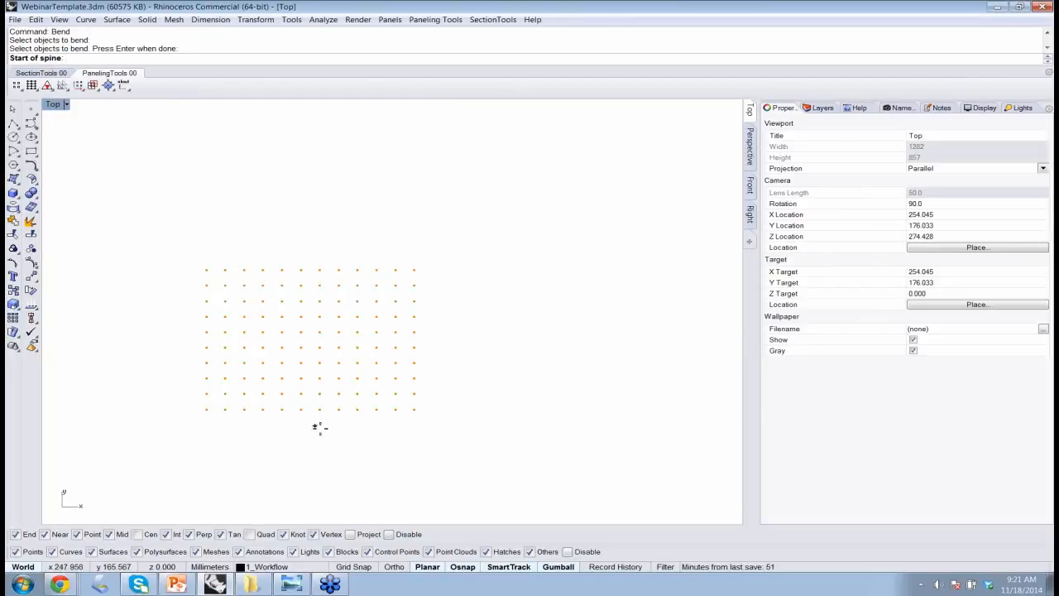
{"action": "left_click", "coordinate": [318, 427]}
{"action": "left_click", "coordinate": [333, 219]}
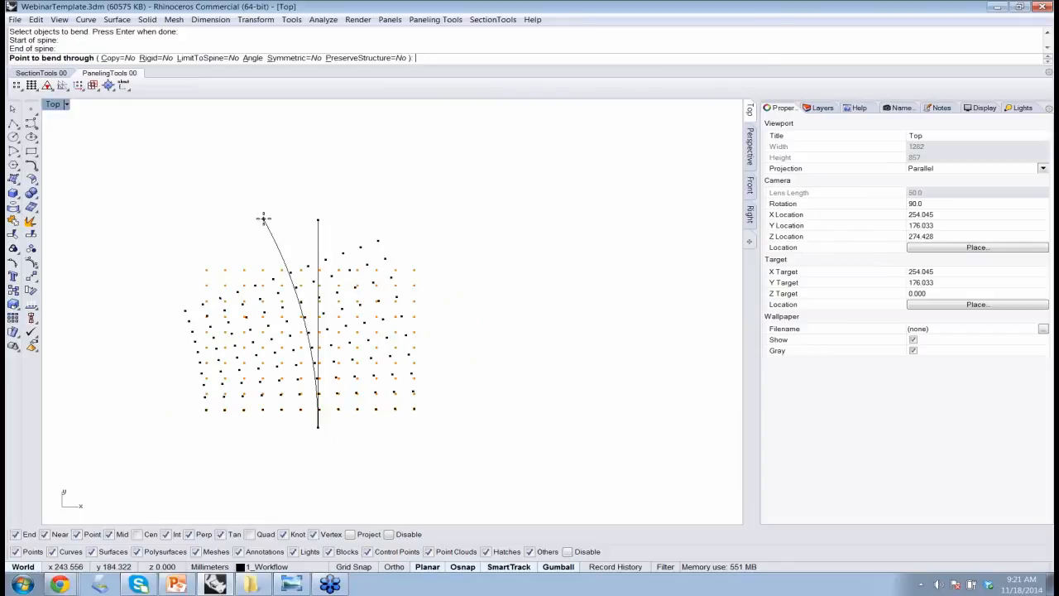
{"action": "left_click", "coordinate": [263, 219]}
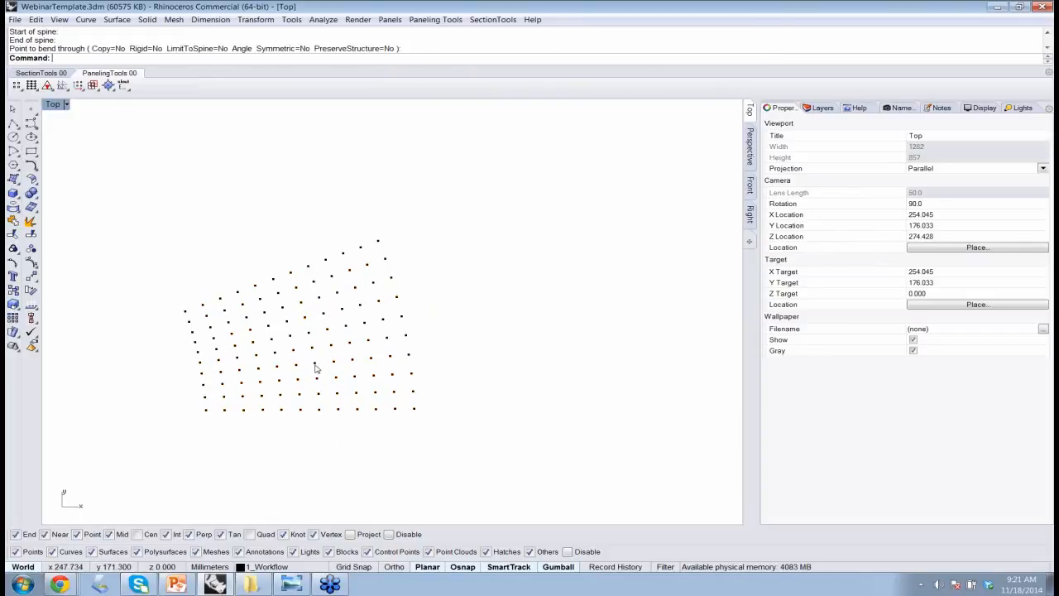
Step: Rotate all the grid points slightly clockwise and scale them up uniformly
{"action": "key", "text": "ctrl+a"}
{"action": "left_click_drag", "start_coordinate": [266, 353], "coordinate": [269, 349]}
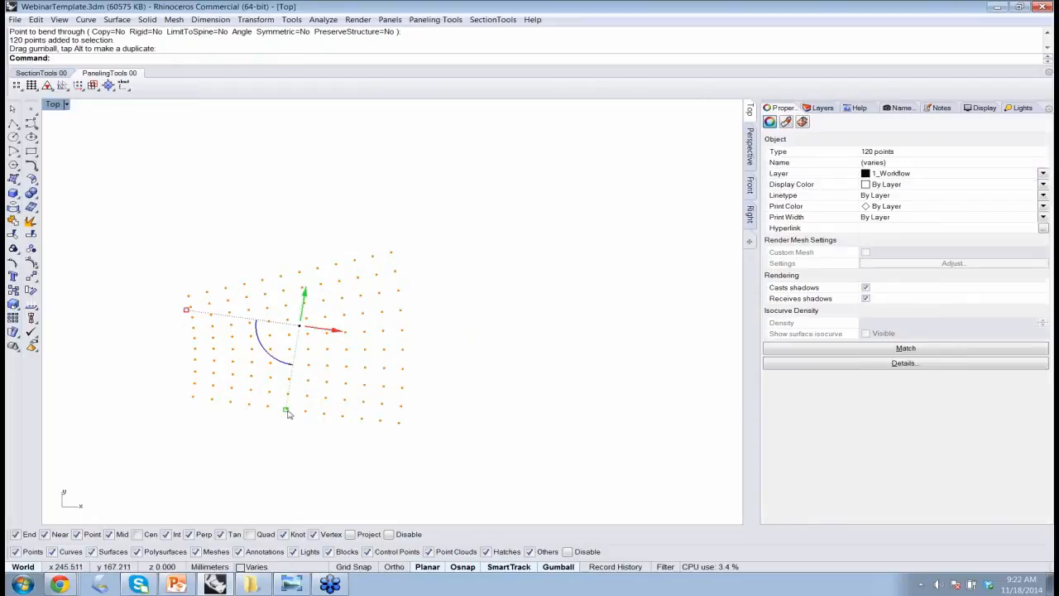
{"action": "left_click_drag", "start_coordinate": [287, 411], "coordinate": [282, 438], "text": "shift"}
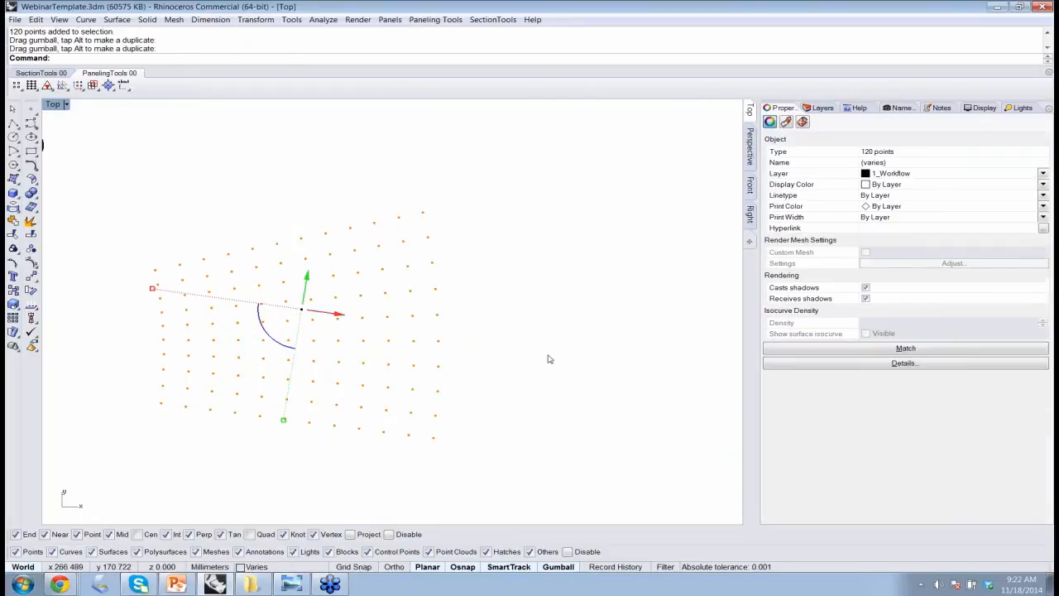
Step: Check the name of the rotated and scaled grid's lower-left corner point in its object properties
{"action": "key", "text": "Escape"}
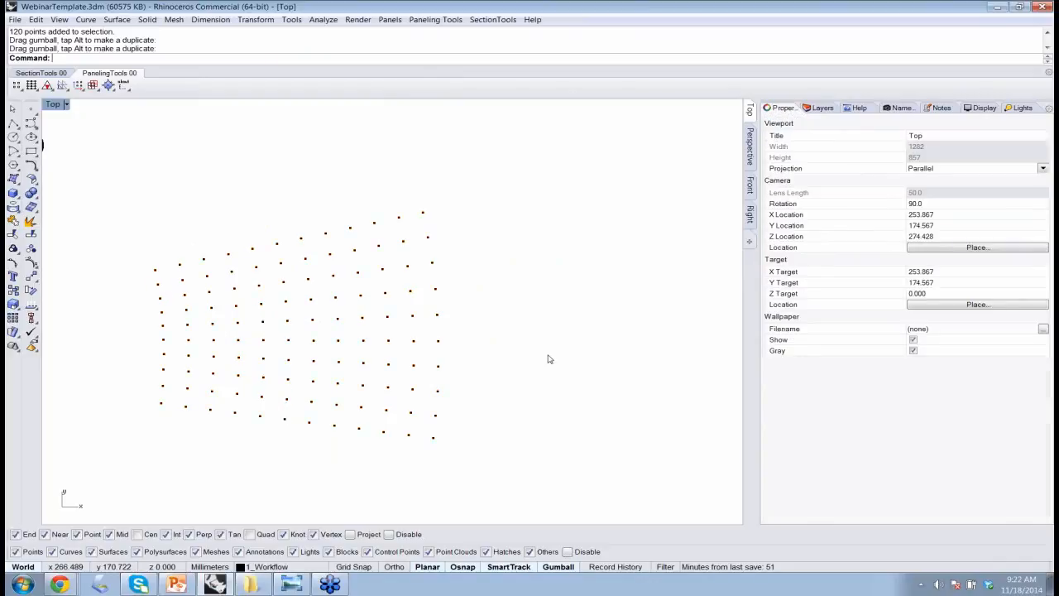
{"action": "left_click", "coordinate": [162, 406]}
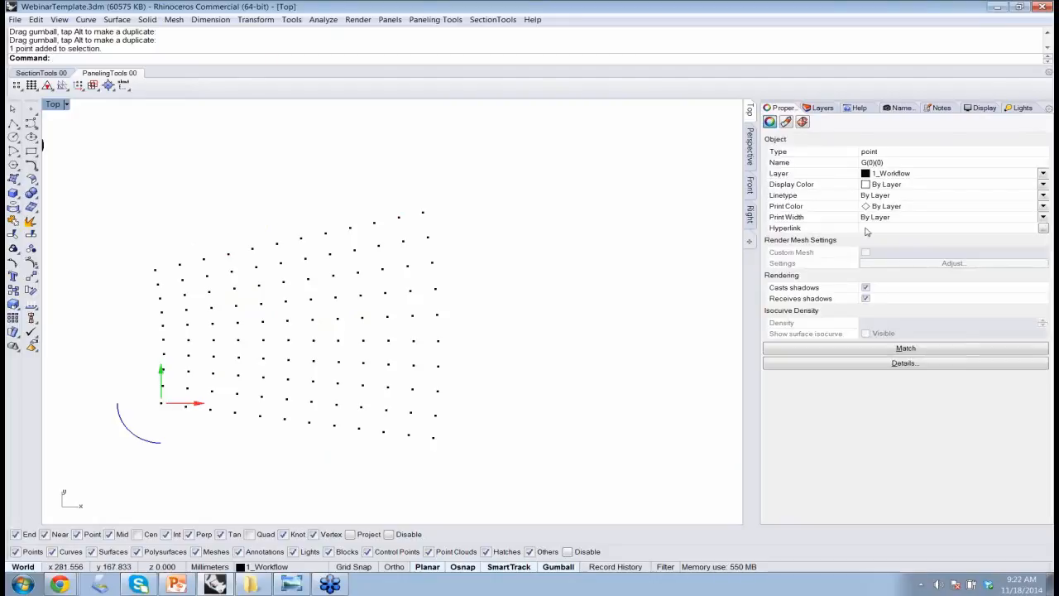
{"action": "left_click", "coordinate": [494, 306]}
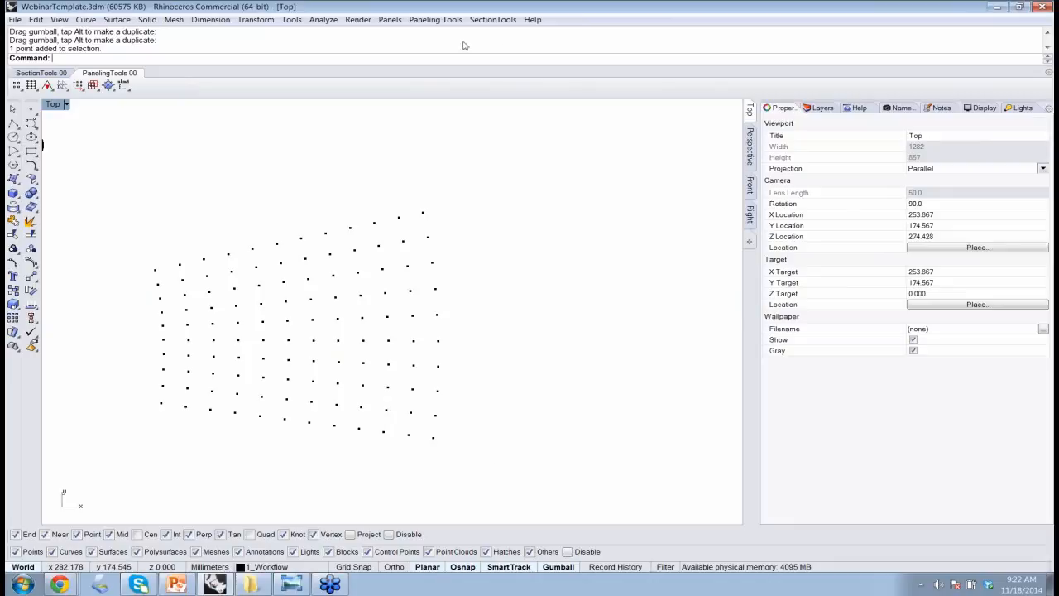
Step: Start Panel 2D Grid from the PanelingTools commands on all the grid points, without a base surface
{"action": "left_click", "coordinate": [425, 22]}
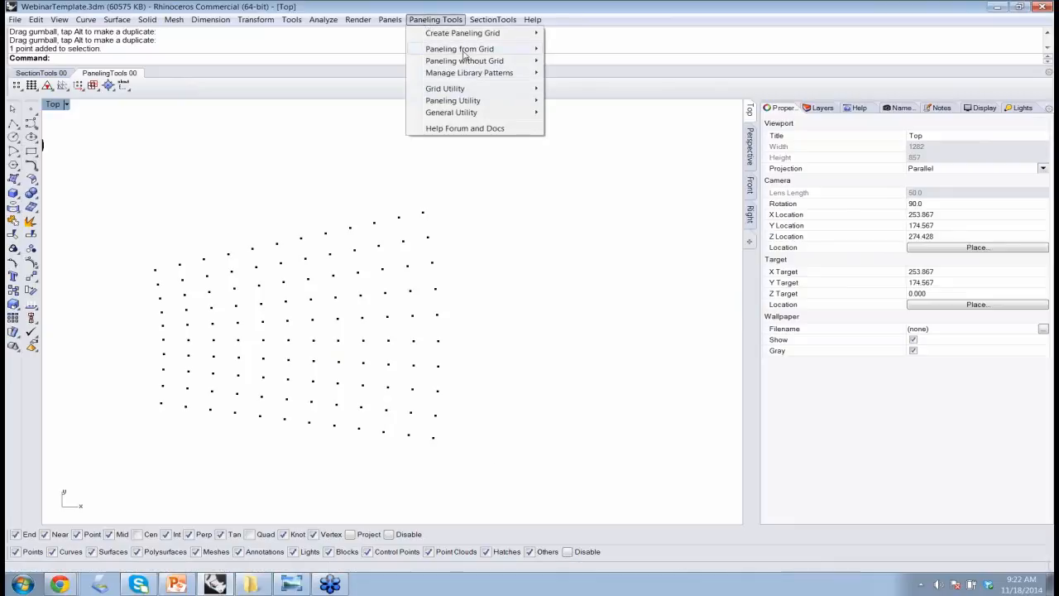
{"action": "mouse_move", "coordinate": [466, 51]}
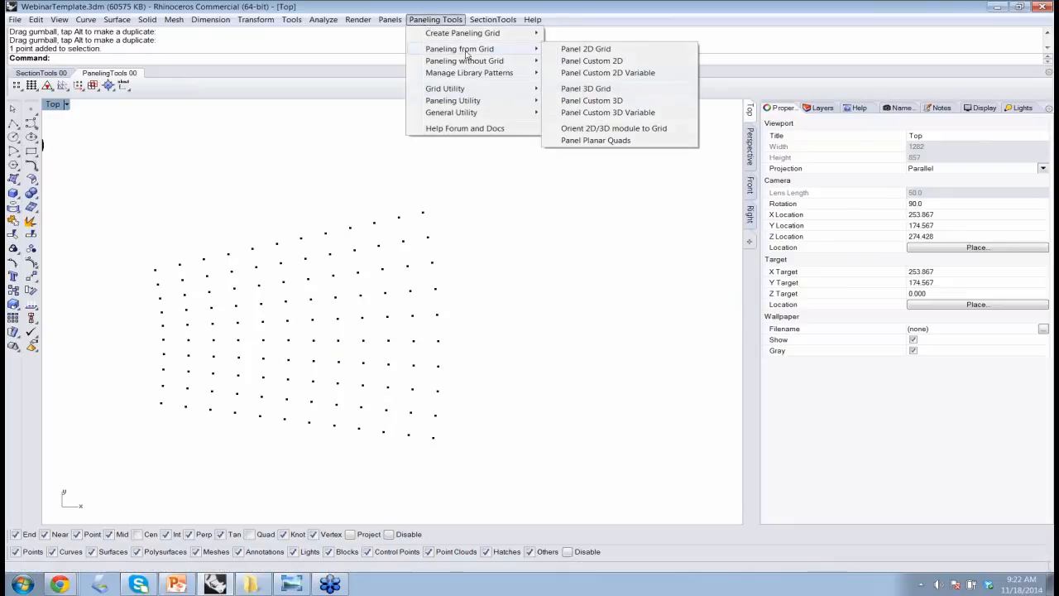
{"action": "left_click", "coordinate": [602, 52]}
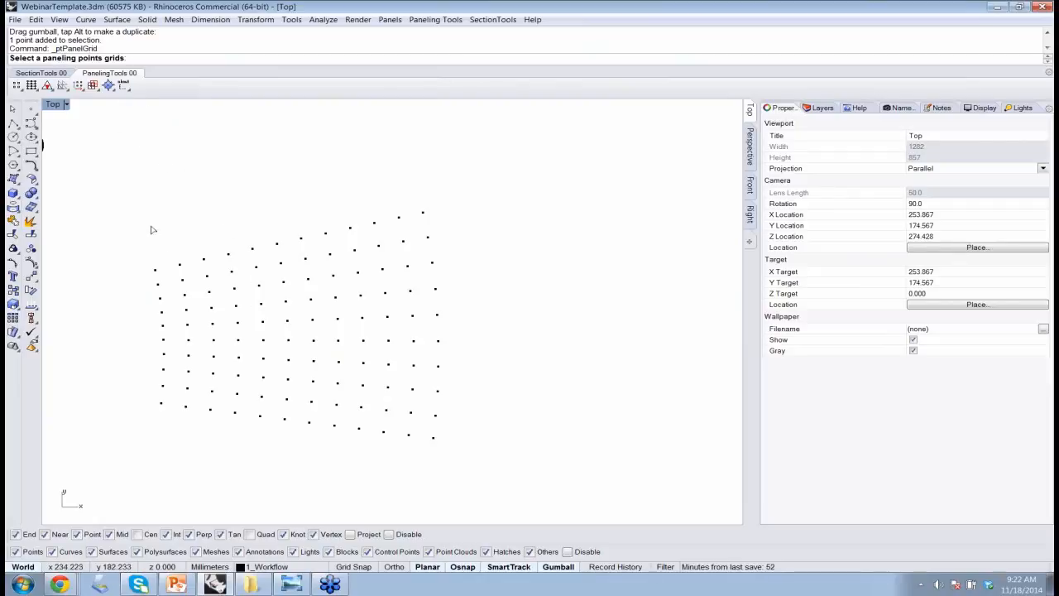
{"action": "left_click_drag", "start_coordinate": [118, 169], "coordinate": [504, 482]}
{"action": "key", "text": "Return"}
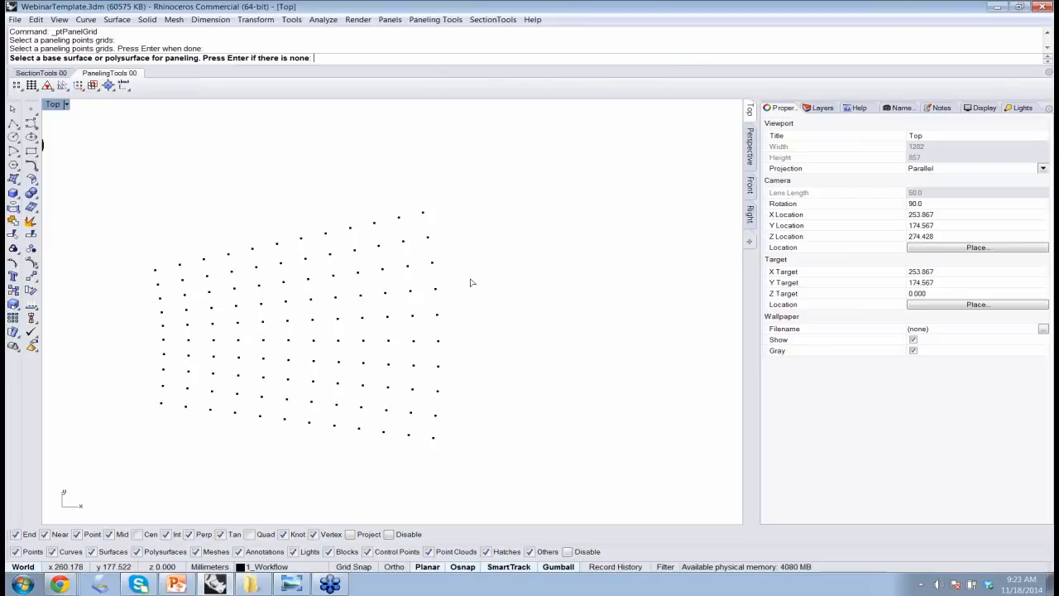
{"action": "key", "text": "Return"}
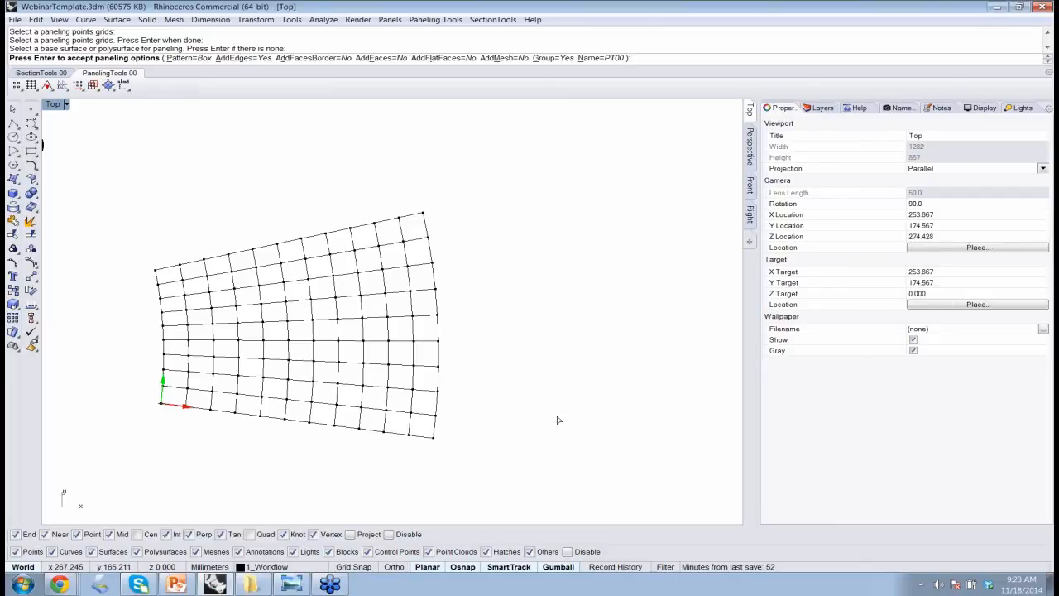
Step: Preview the BoxX, Triangular, Dense, Wave and Brick patterns on the paneling grid one after another
{"action": "left_click", "coordinate": [179, 60]}
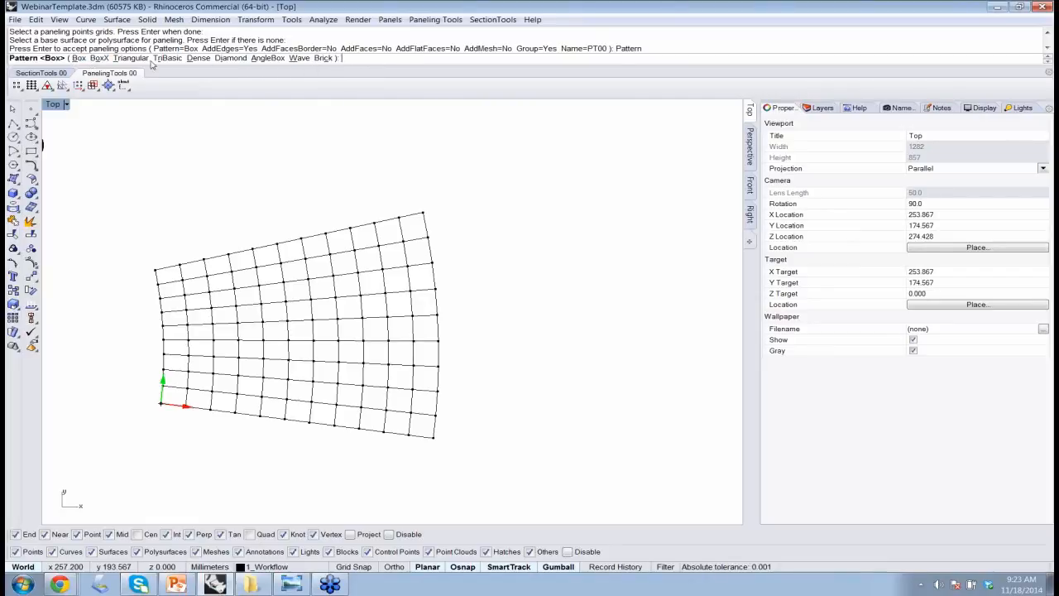
{"action": "left_click", "coordinate": [100, 59]}
{"action": "left_click", "coordinate": [157, 59]}
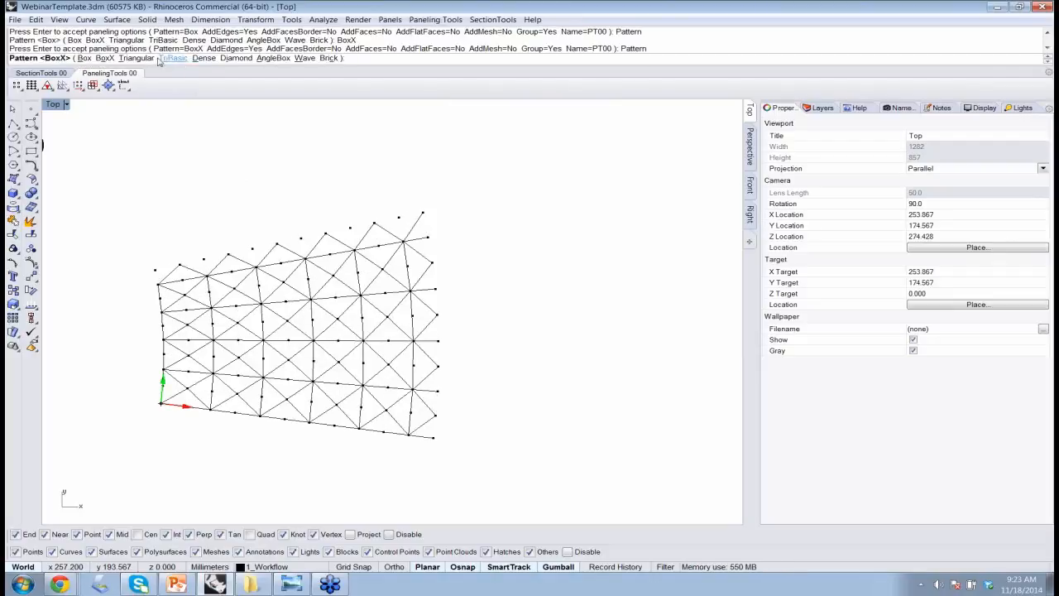
{"action": "left_click", "coordinate": [140, 59]}
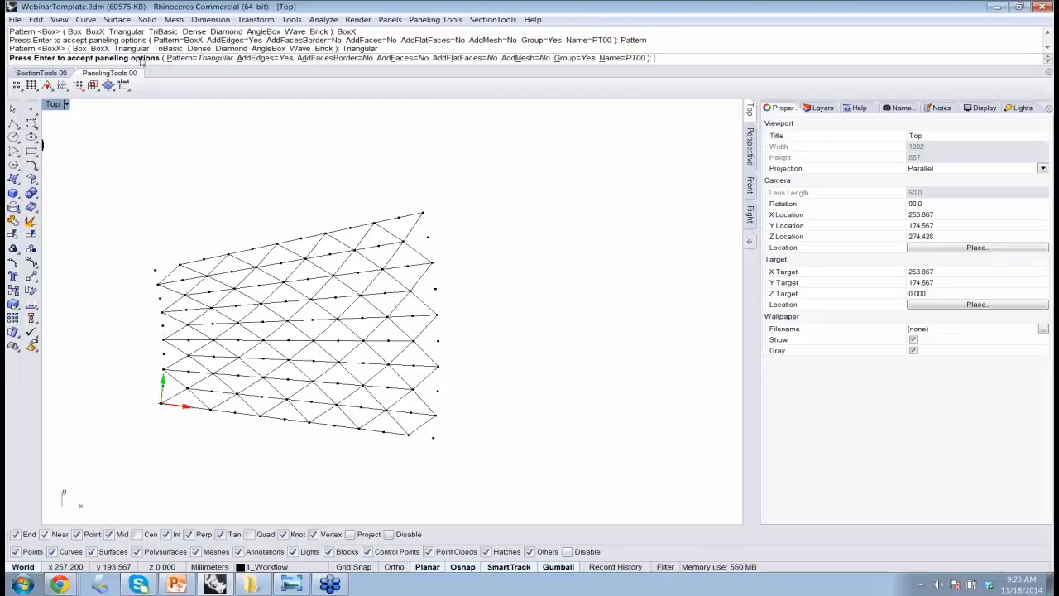
{"action": "left_click", "coordinate": [185, 59]}
{"action": "left_click", "coordinate": [216, 59]}
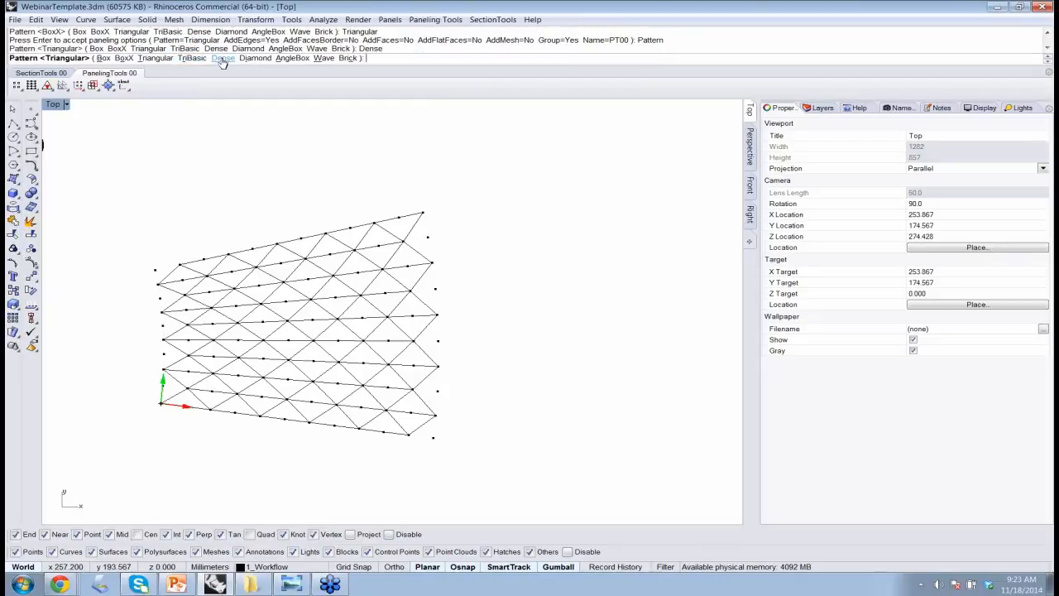
{"action": "left_click", "coordinate": [191, 59]}
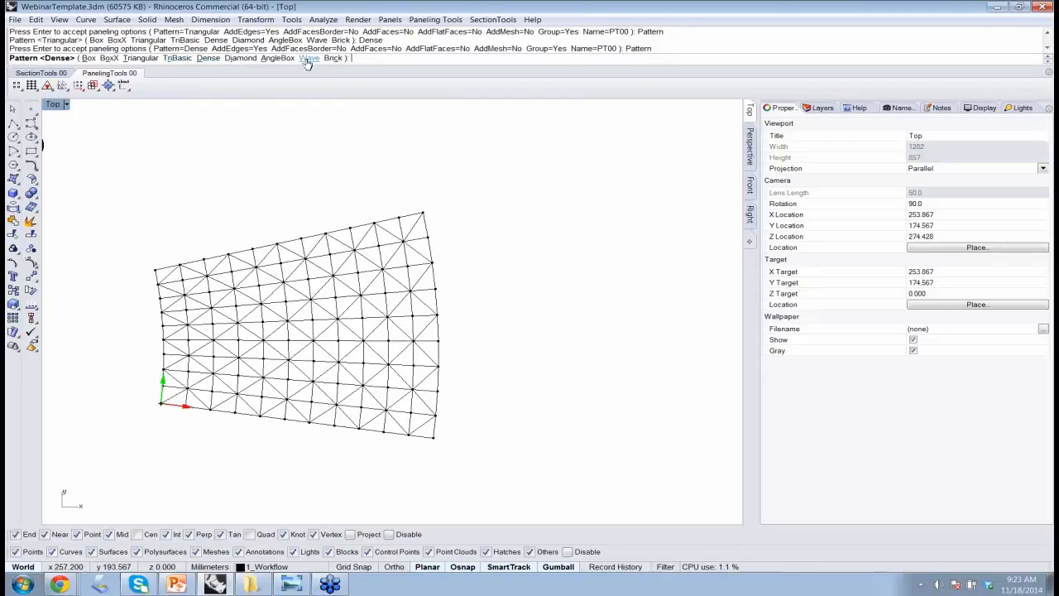
{"action": "left_click", "coordinate": [312, 59]}
{"action": "left_click", "coordinate": [175, 59]}
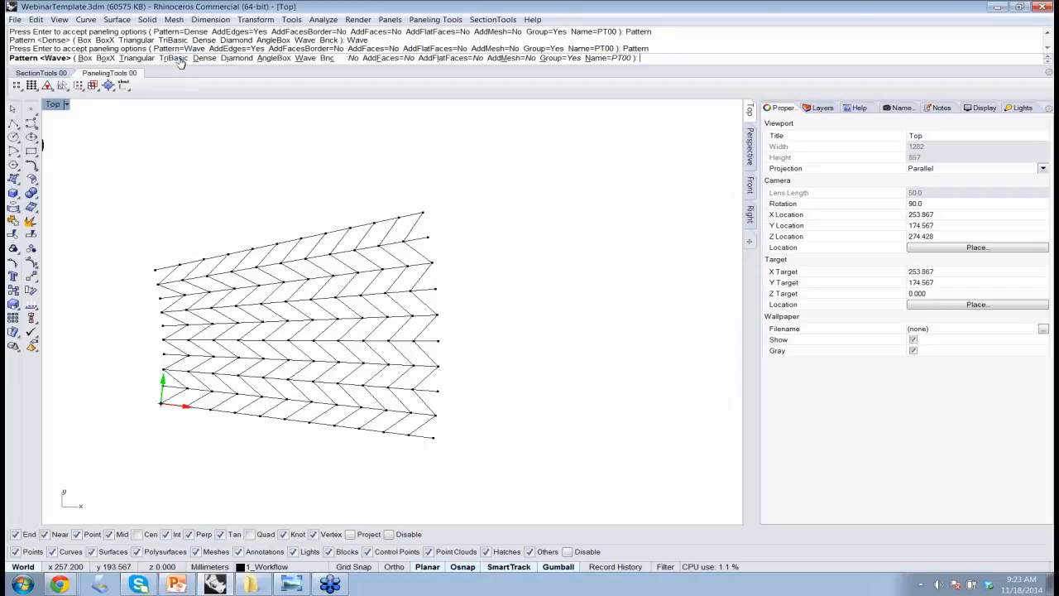
{"action": "left_click", "coordinate": [329, 59]}
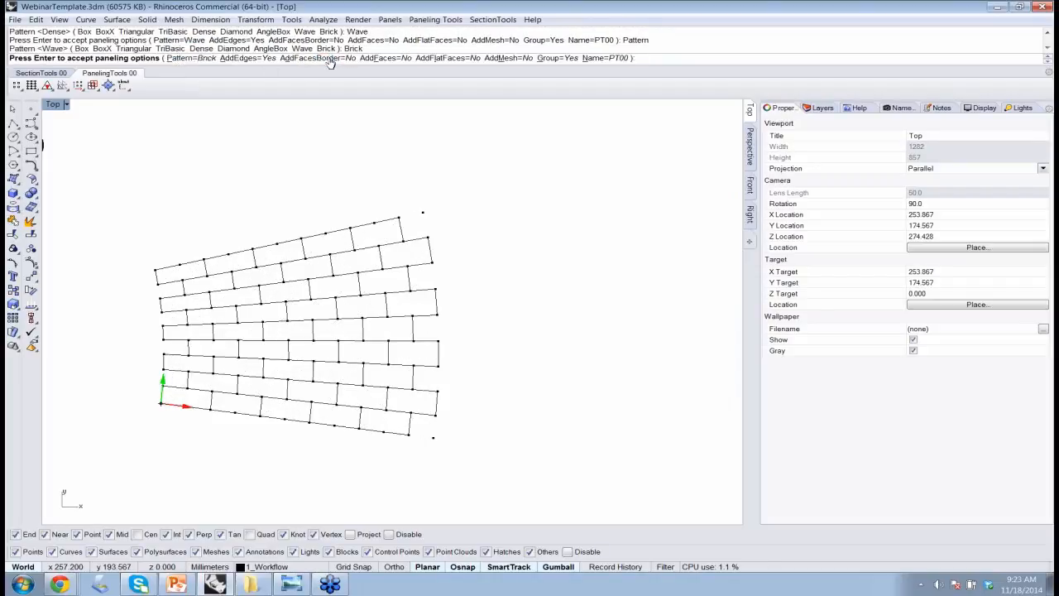
Step: Set the paneling pattern to Diamond and create the grouped panel edges under the name PT00
{"action": "left_click", "coordinate": [191, 59]}
{"action": "left_click", "coordinate": [235, 59]}
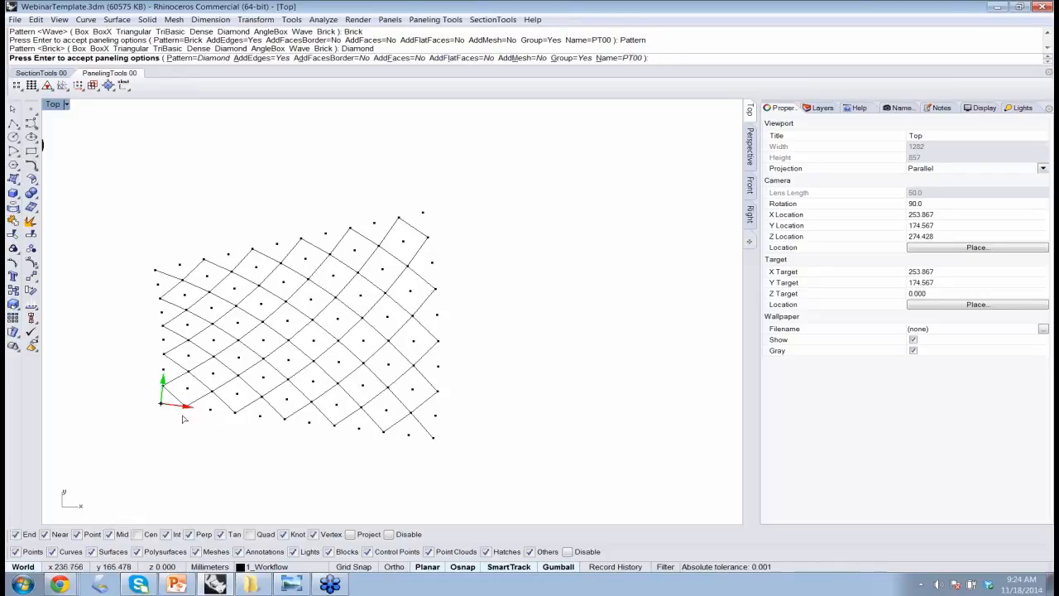
{"action": "key", "text": "Return"}
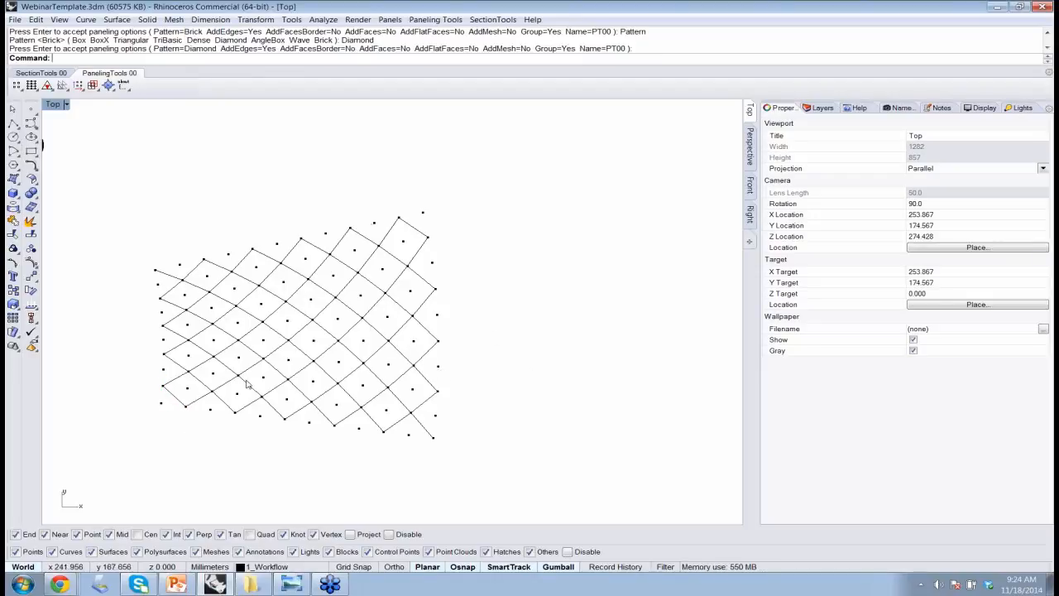
Step: Ungroup the diamond panel edge curves with the Ungroup command
{"action": "left_click", "coordinate": [376, 315]}
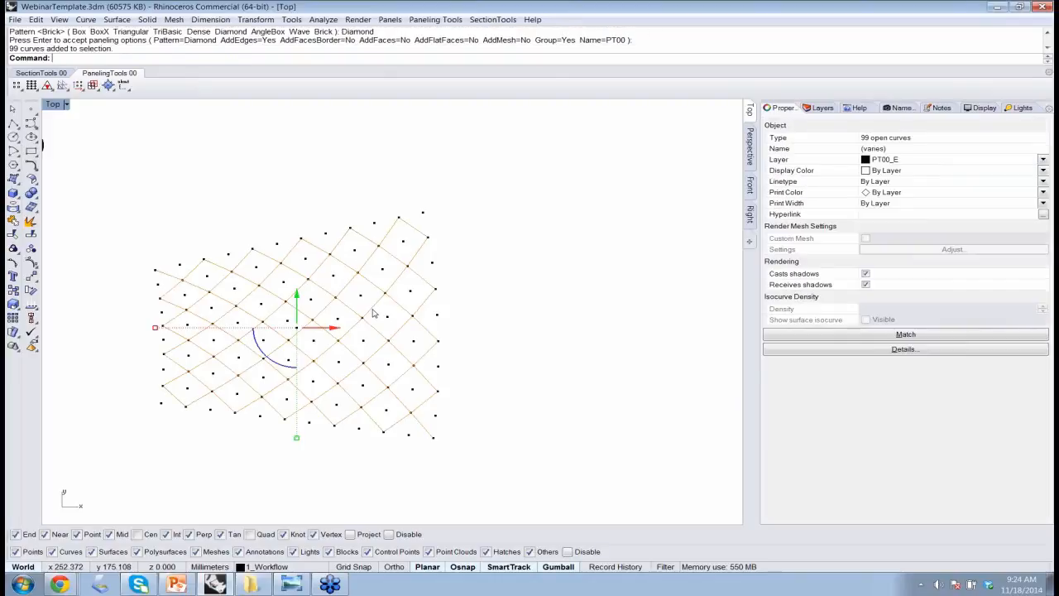
{"action": "type", "text": "Ungroup"}
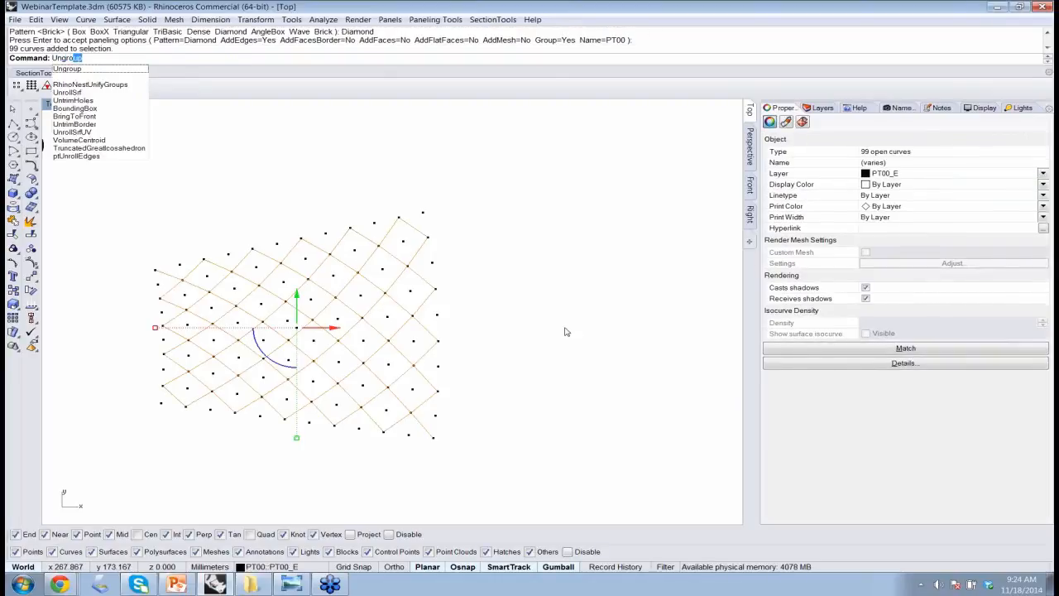
{"action": "key", "text": "Return"}
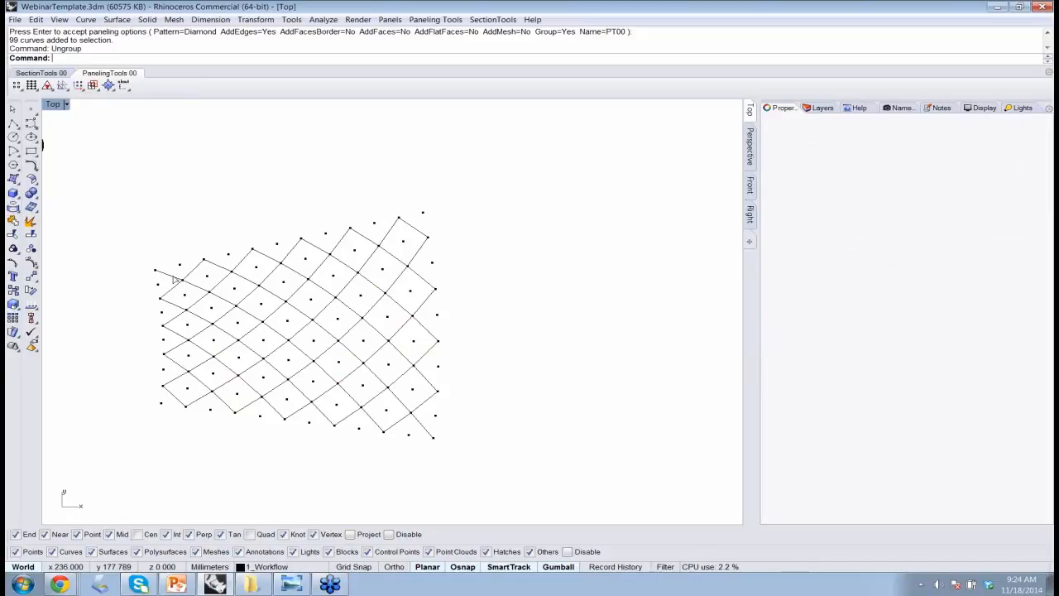
Step: Examine the name in the object properties of the single edge curve at the paneling's upper-left corner
{"action": "left_click", "coordinate": [174, 278]}
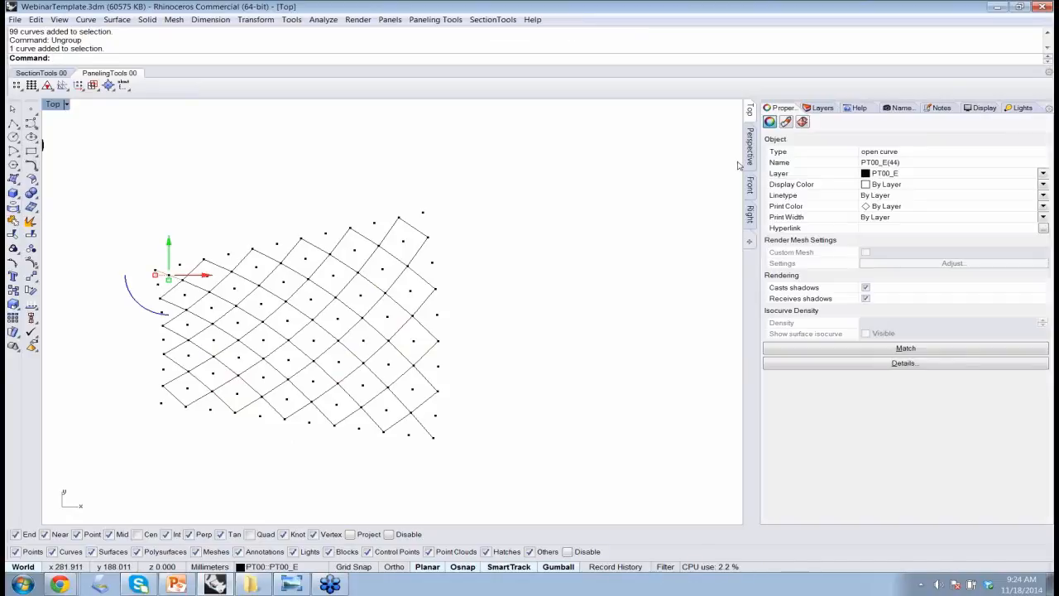
{"action": "left_click", "coordinate": [863, 164]}
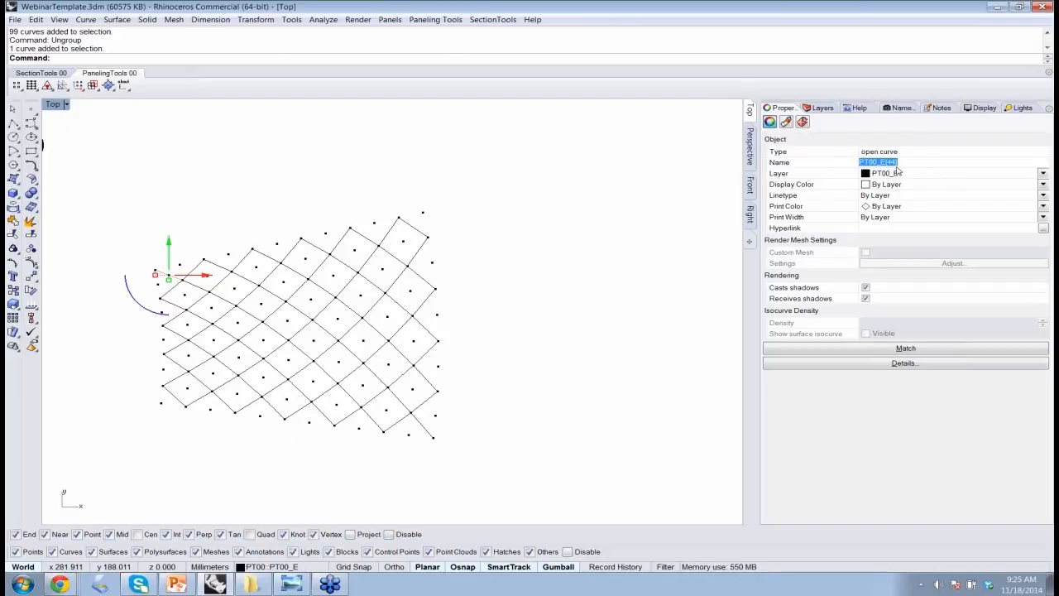
{"action": "left_click", "coordinate": [557, 260]}
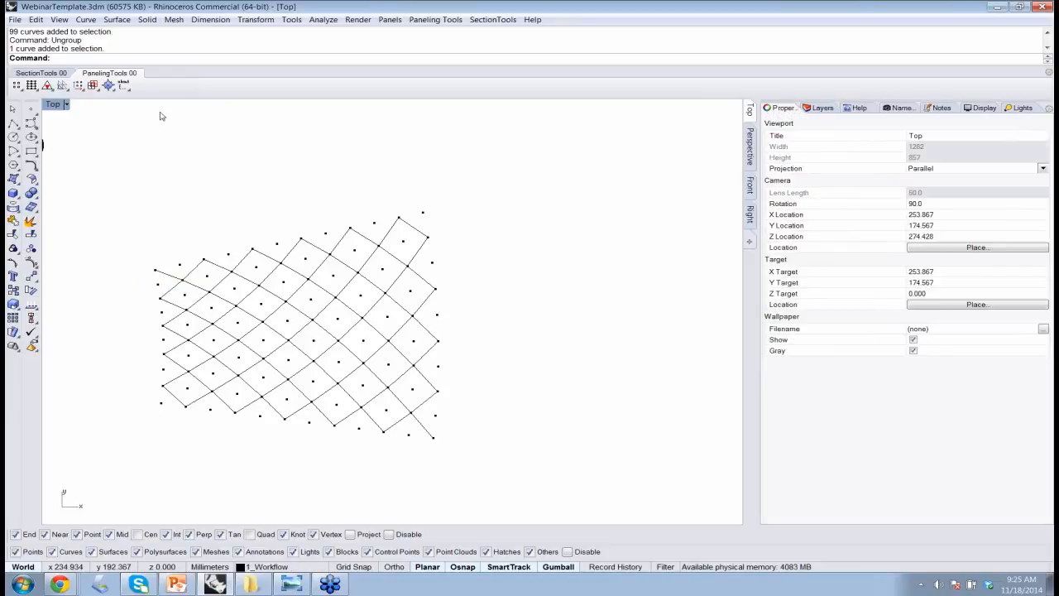